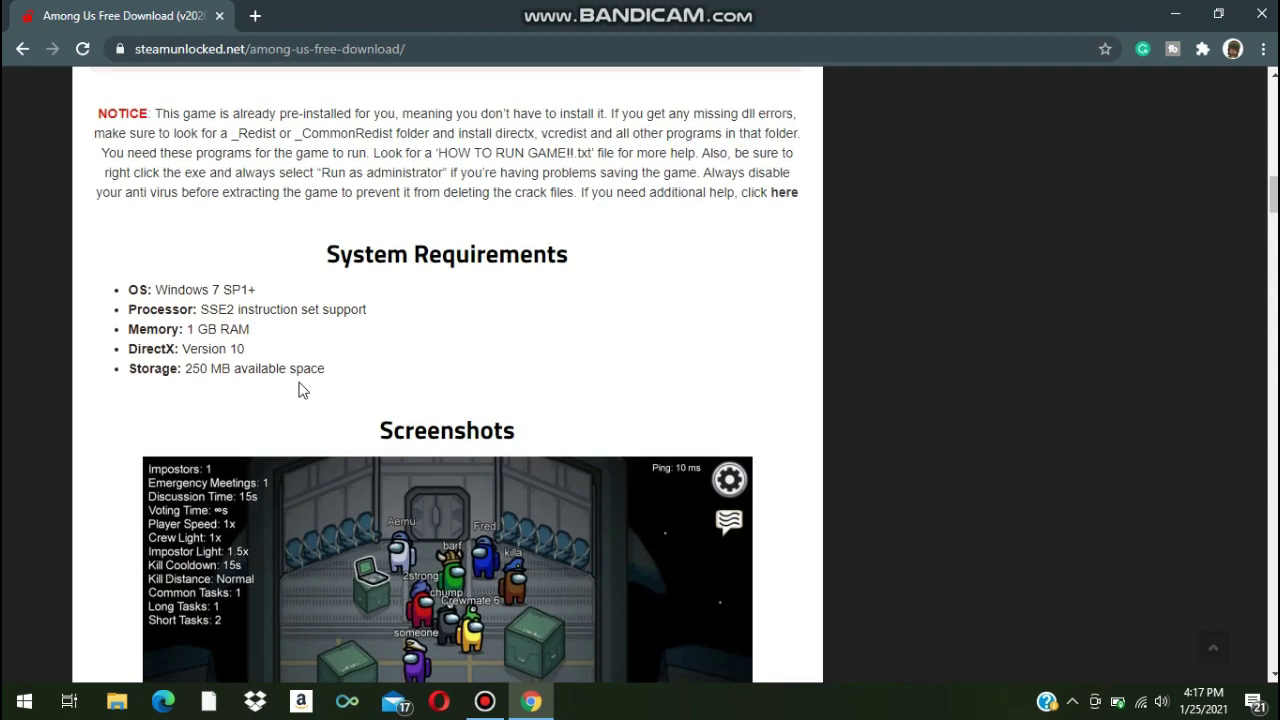
- Download Among.Us.v2020.12.9s.Incl.Pets.zip through the game page's UploadHaven link, closing the advertising tab that opens
scroll(299, 390, "down", 2)
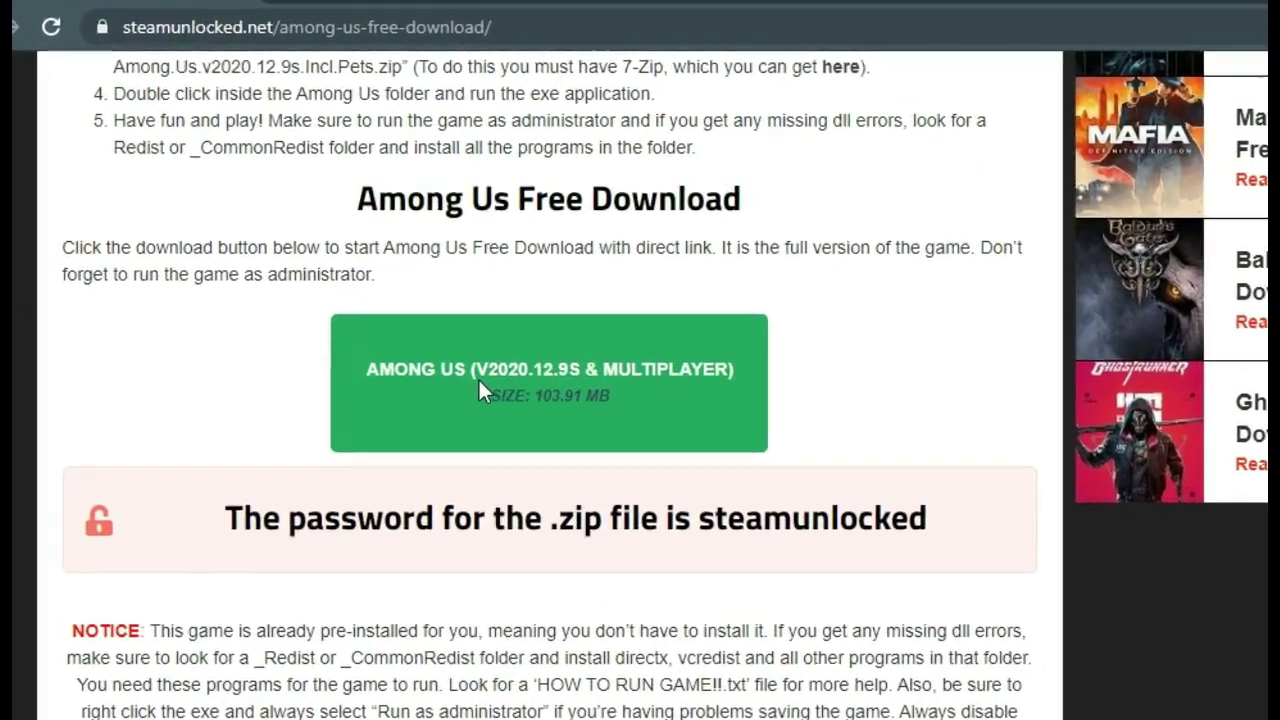
left_click(500, 360)
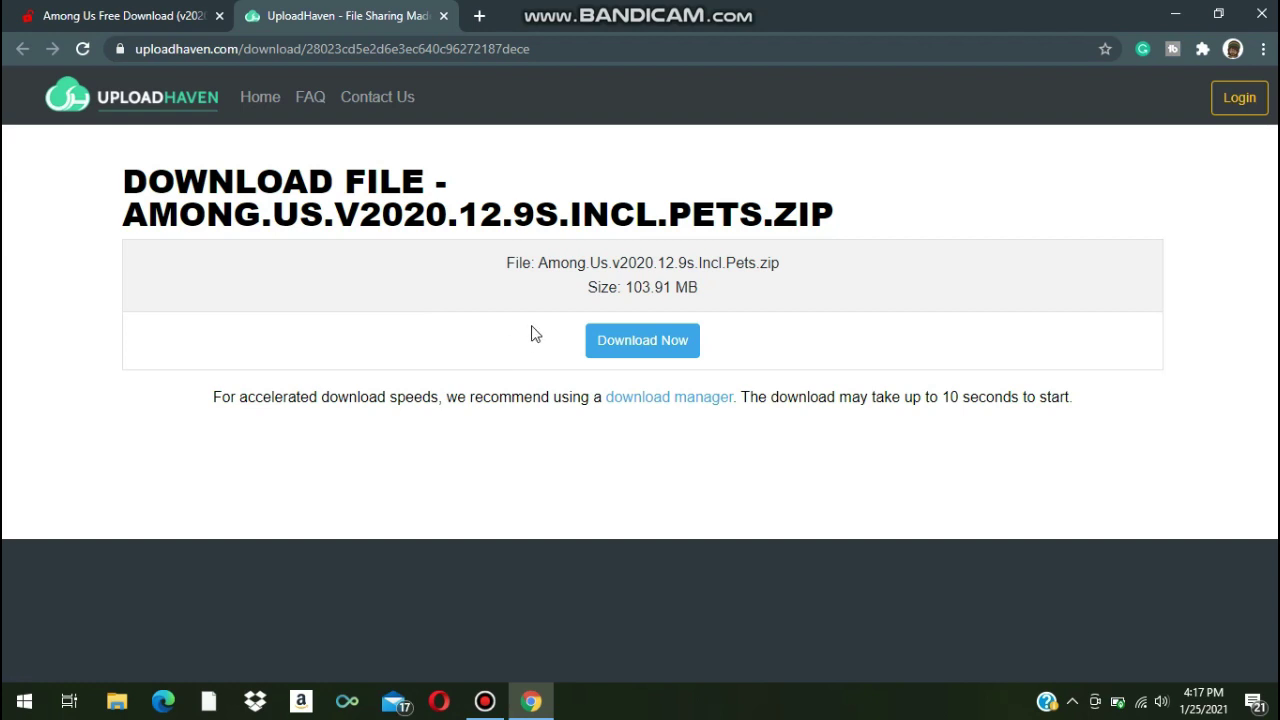
left_click(629, 349)
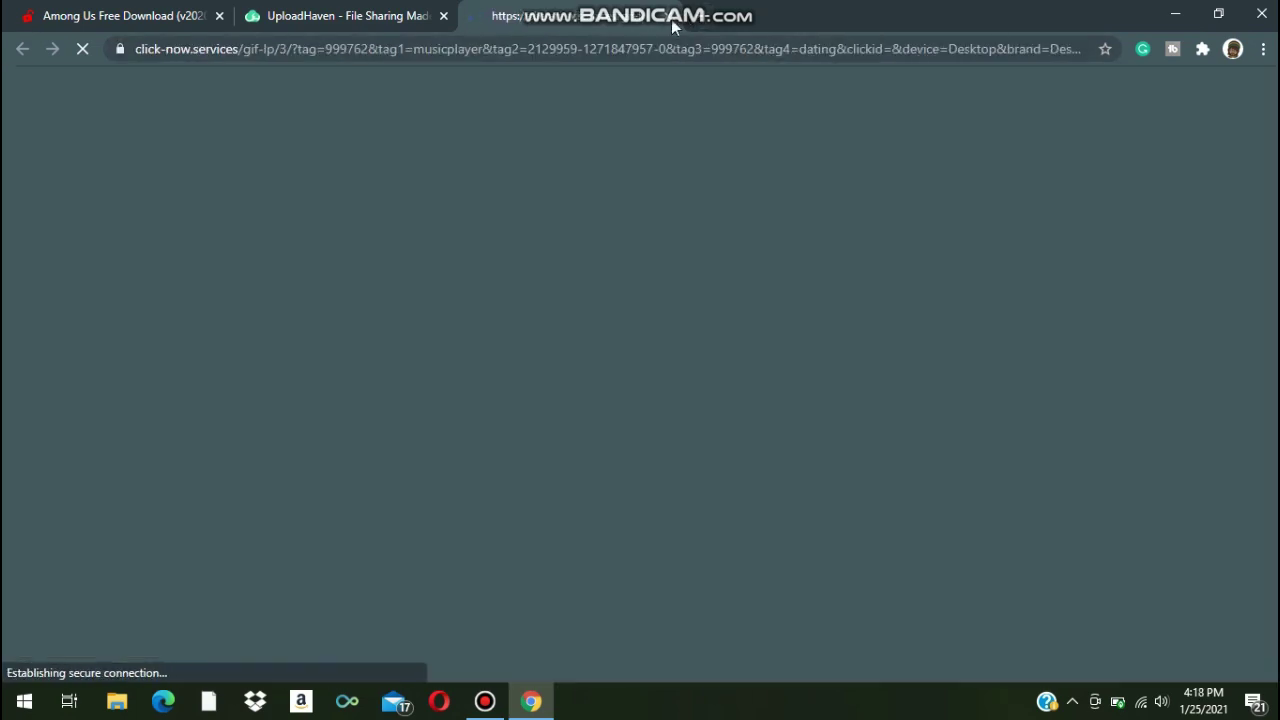
left_click(667, 16)
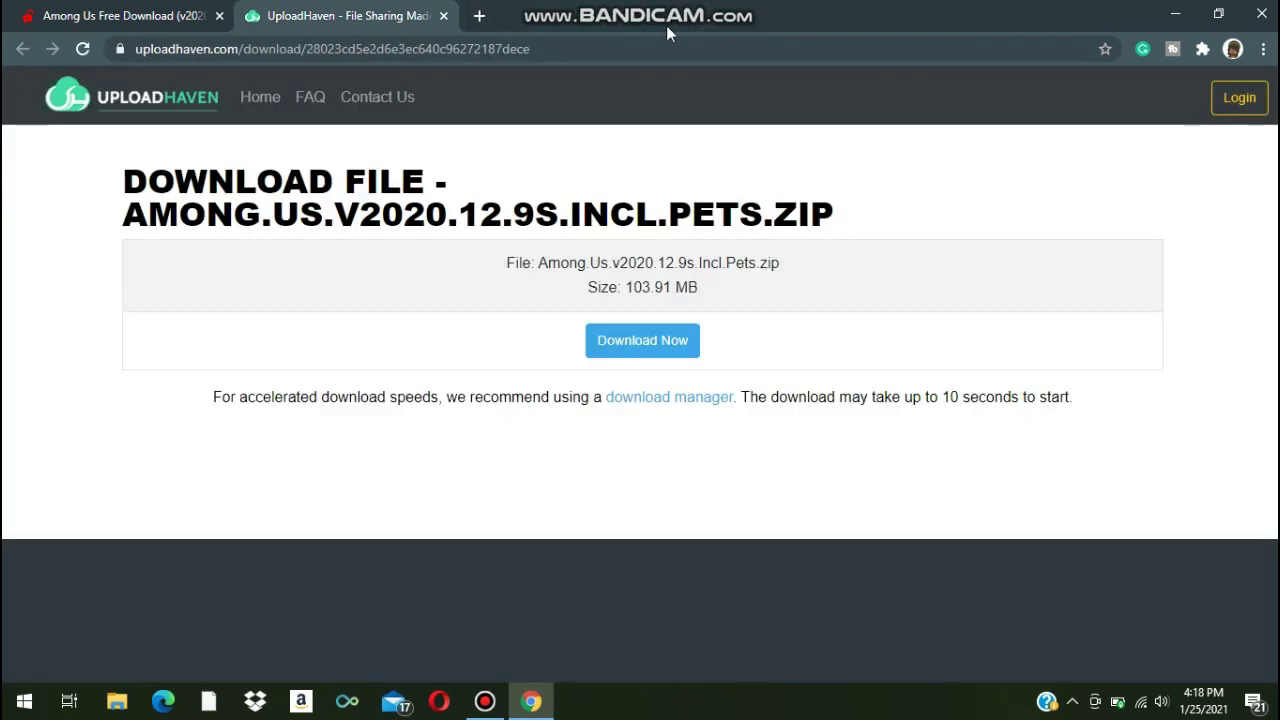
left_click(634, 347)
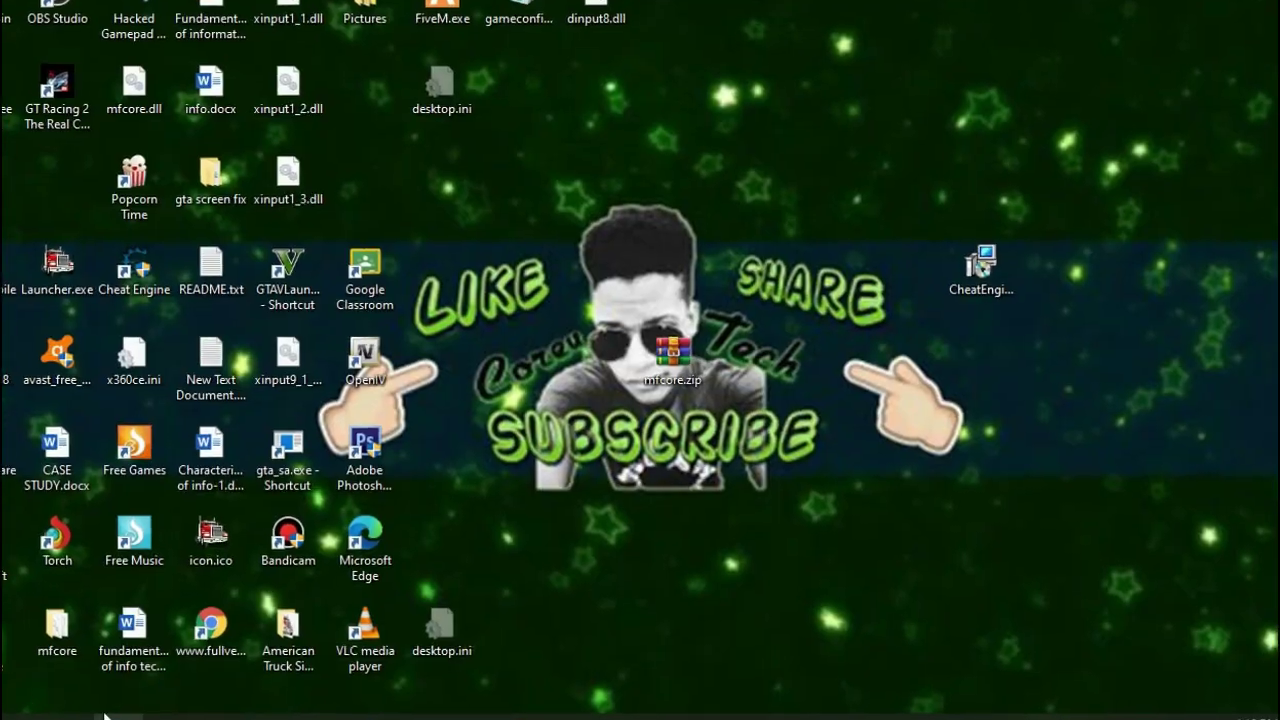
- Extract Among.Us.v2020.12.9s.Incl.Pets (1).zip from the Downloads folder with WinRAR, keeping the default destination path and options
left_click(112, 715)
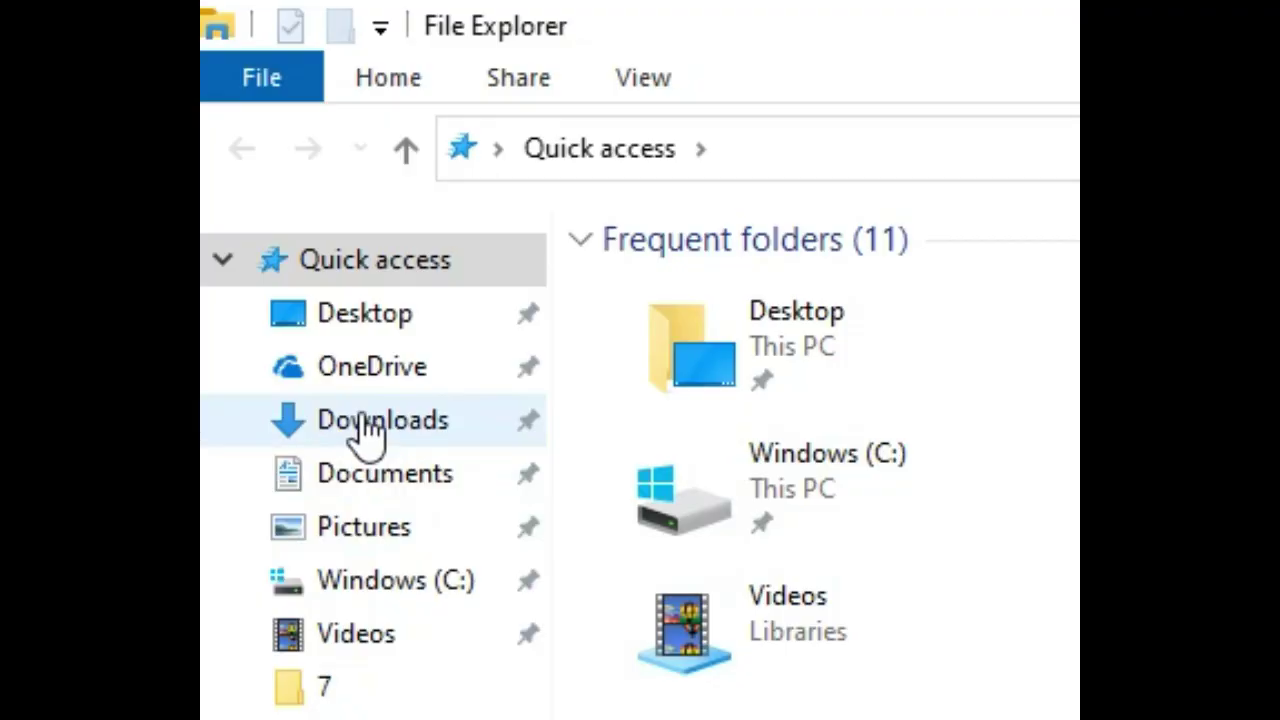
left_click(10, 160)
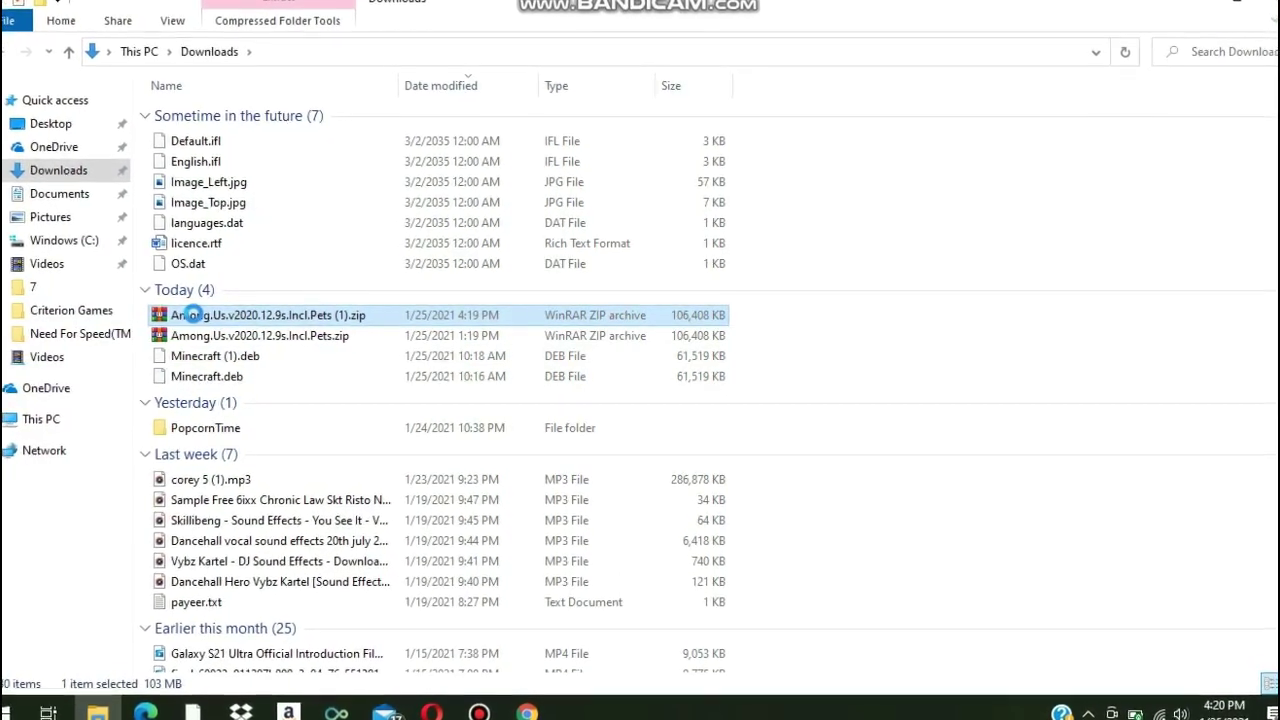
right_click(186, 314)
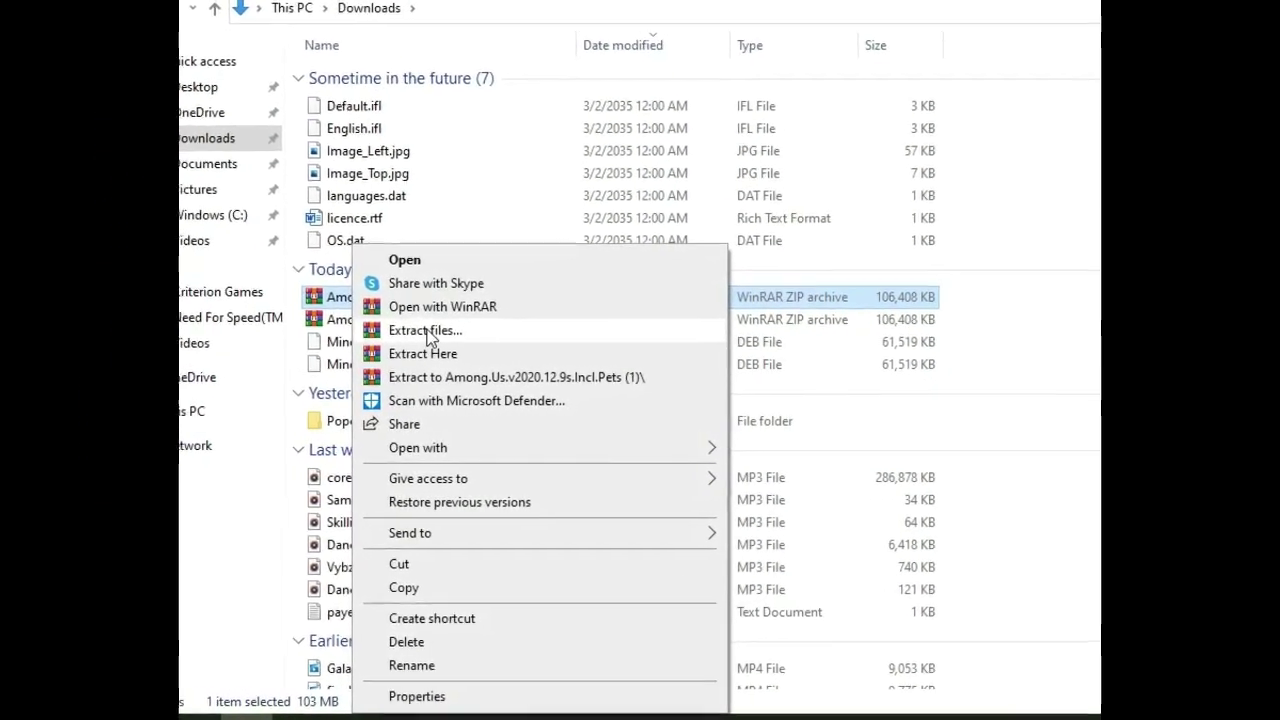
left_click(425, 333)
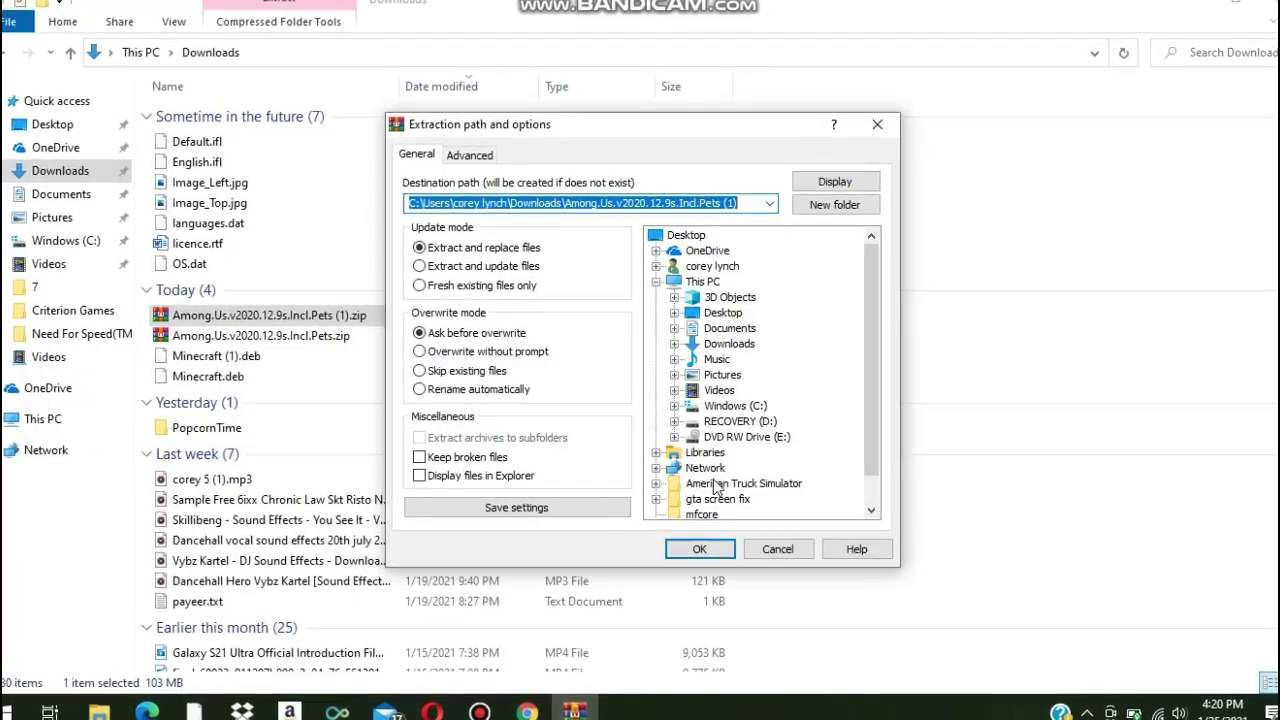
left_click(700, 549)
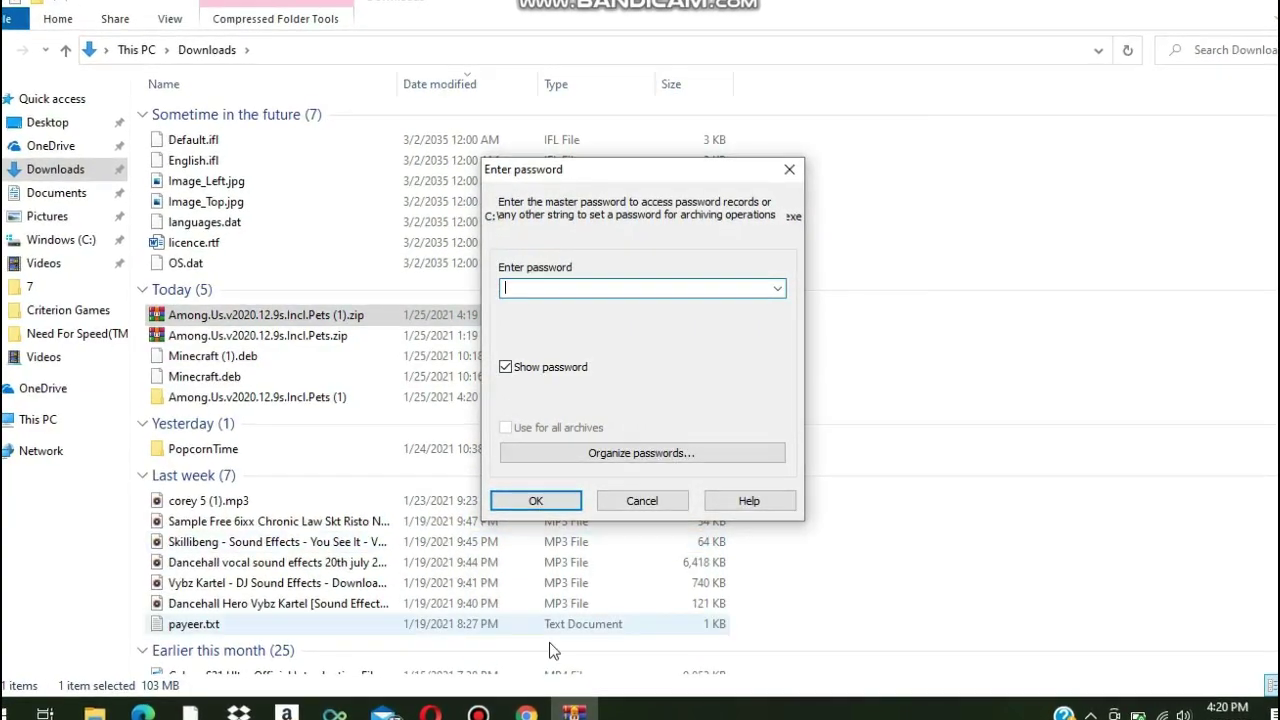
- Switch to Chrome and copy the zip file's password from the Among Us download page
mouse_move(525, 714)
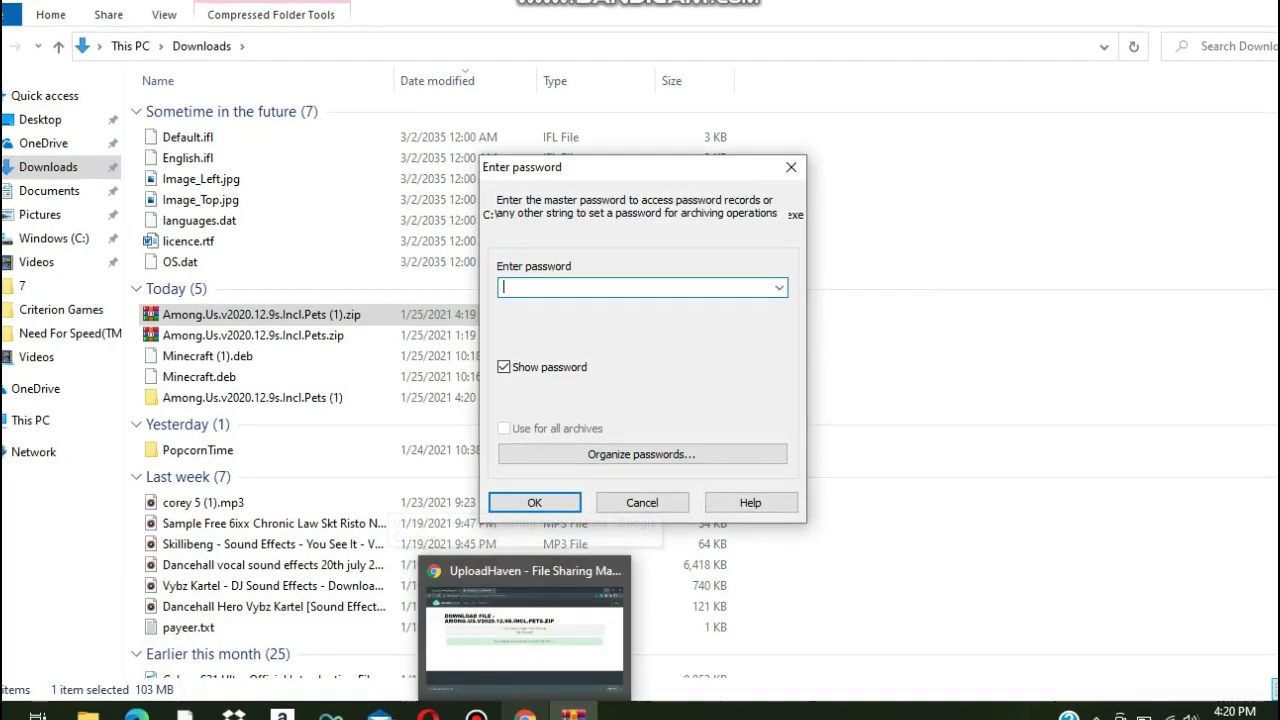
left_click(524, 620)
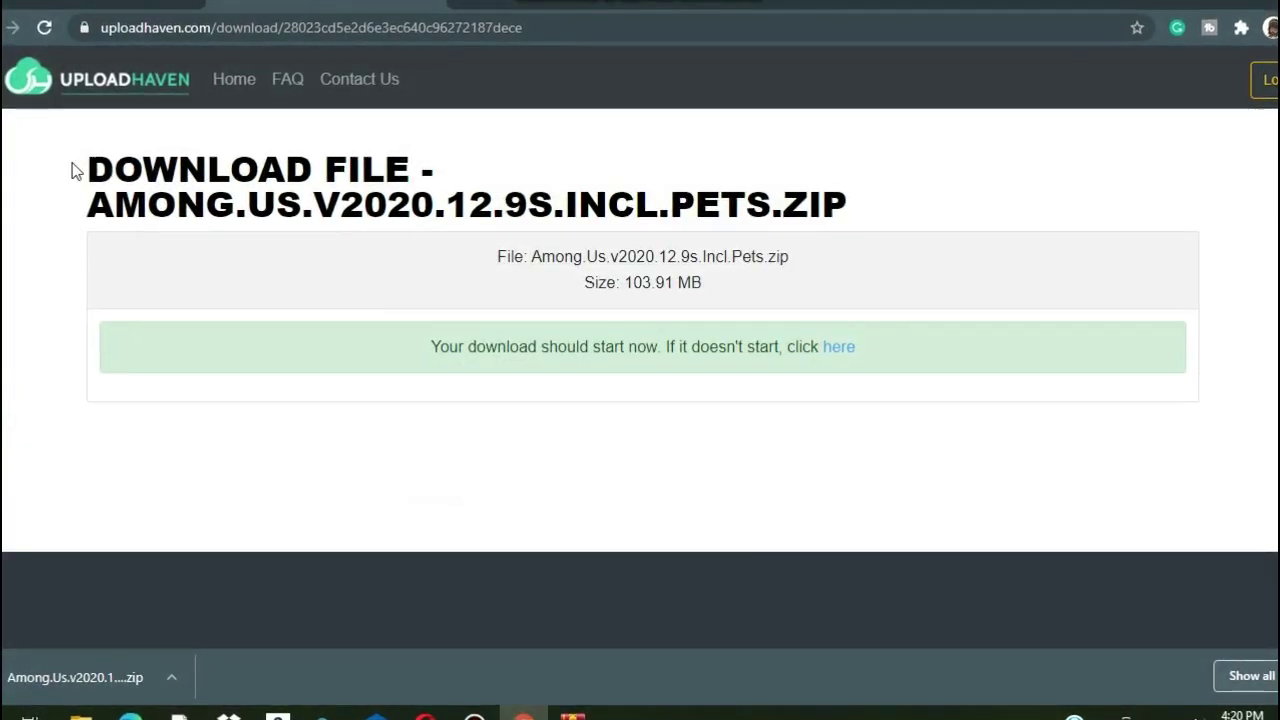
key("ctrl+Tab")
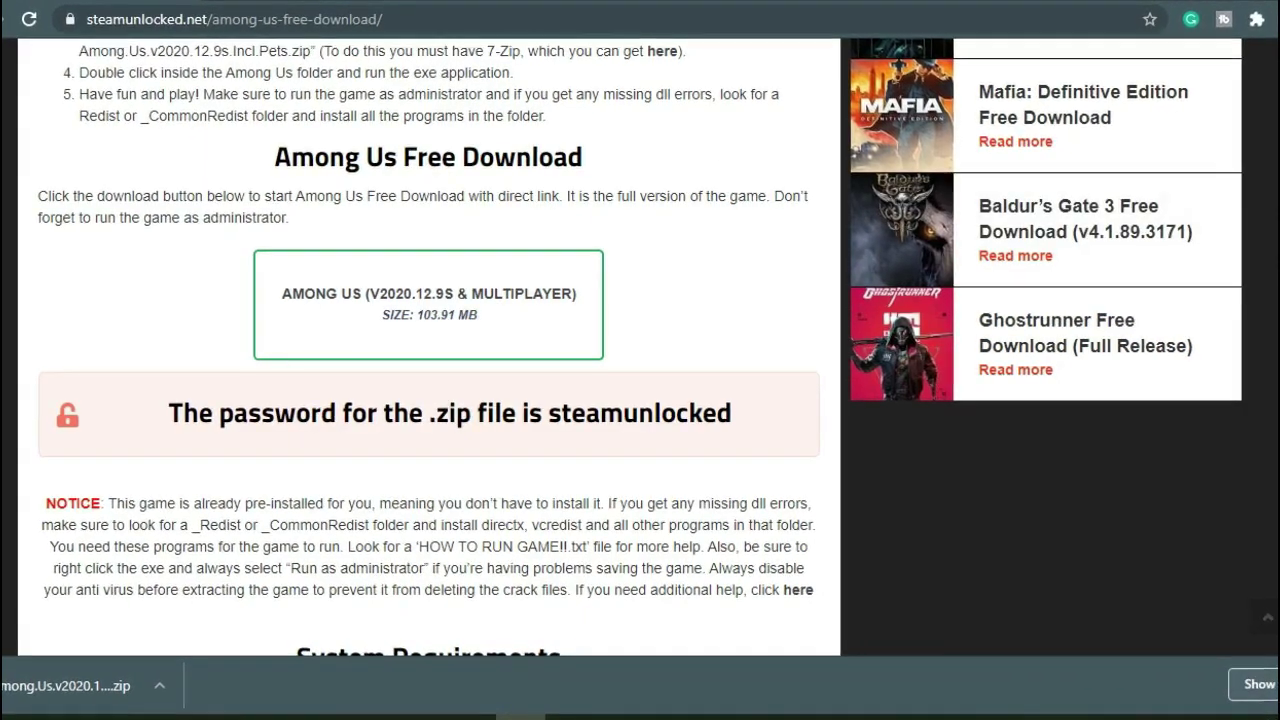
scroll(1240, 180, "up", 1)
scroll(1243, 177, "down", 2)
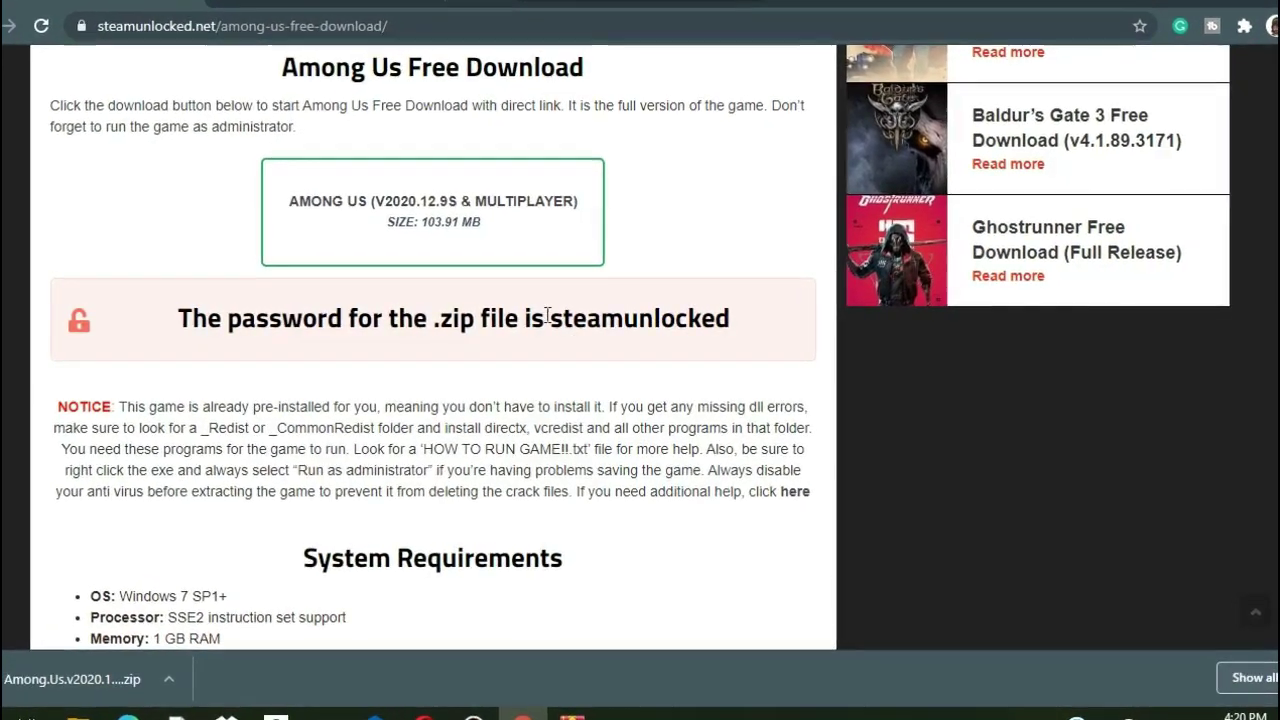
left_click_drag(547, 317, 728, 326)
key("ctrl+c")
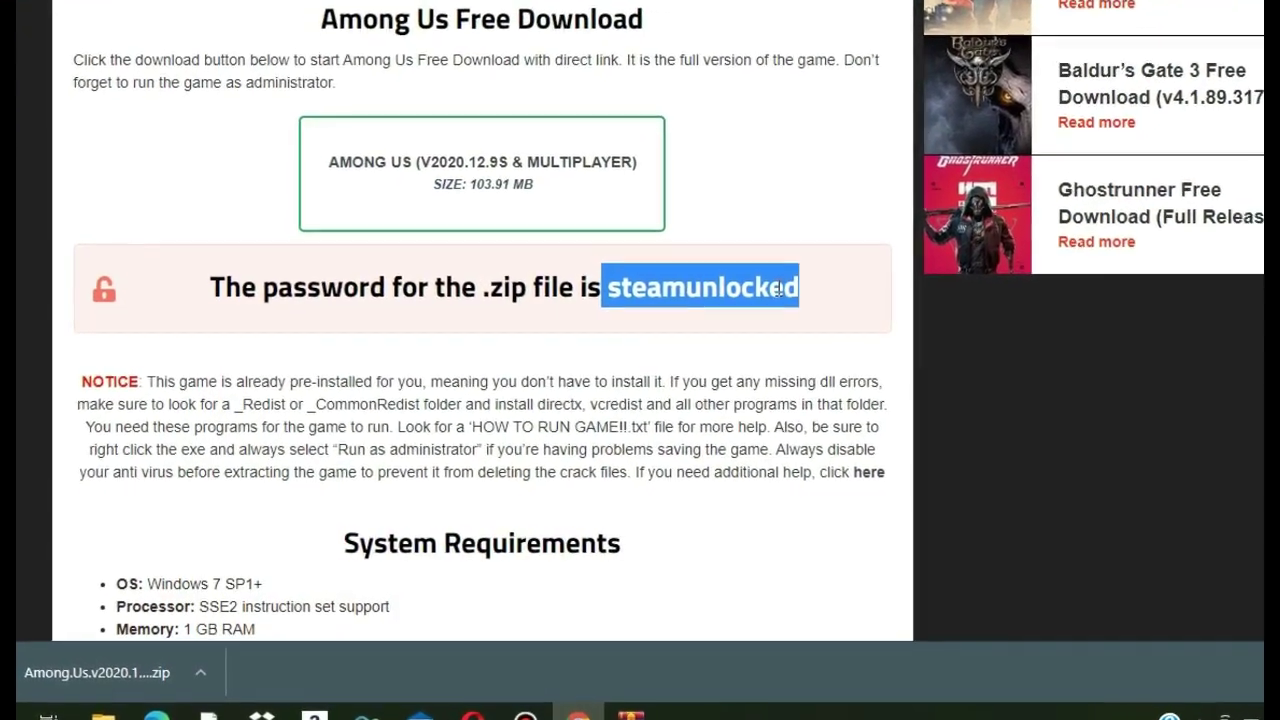
right_click(794, 289)
left_click(800, 306)
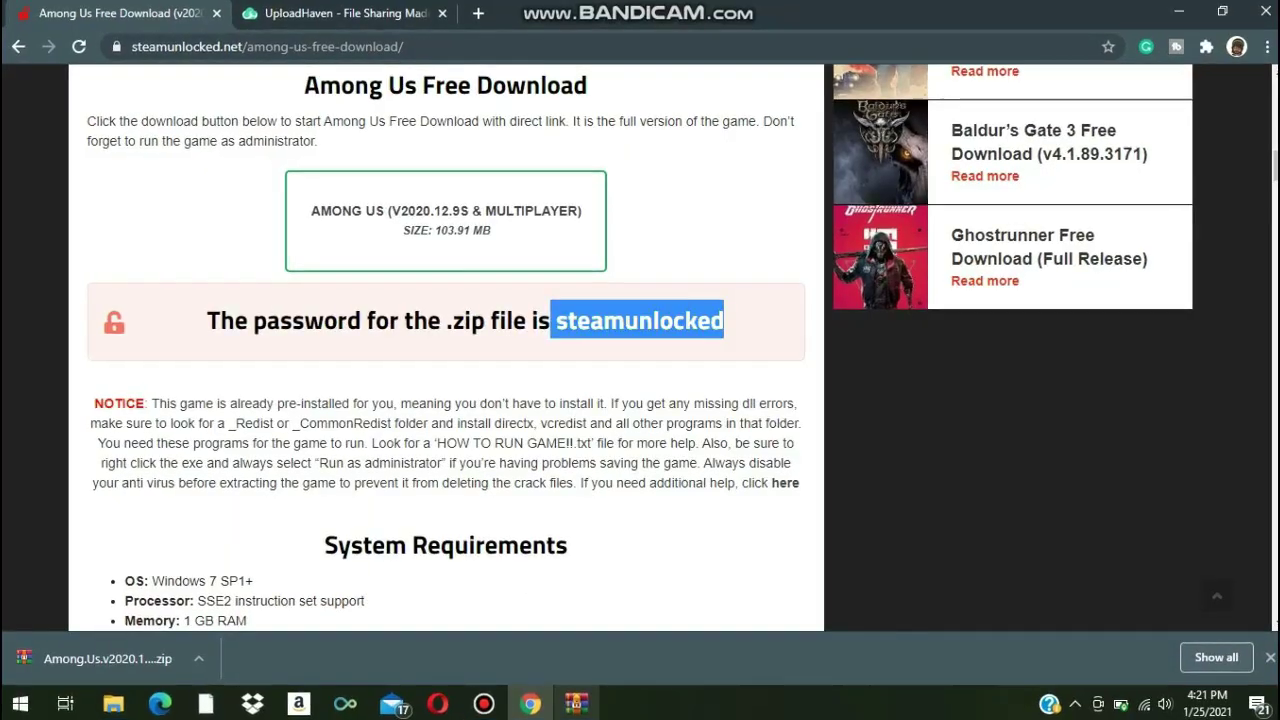
- Return to the pending WinRAR extraction and paste the copied archive password into its password prompt
mouse_move(575, 705)
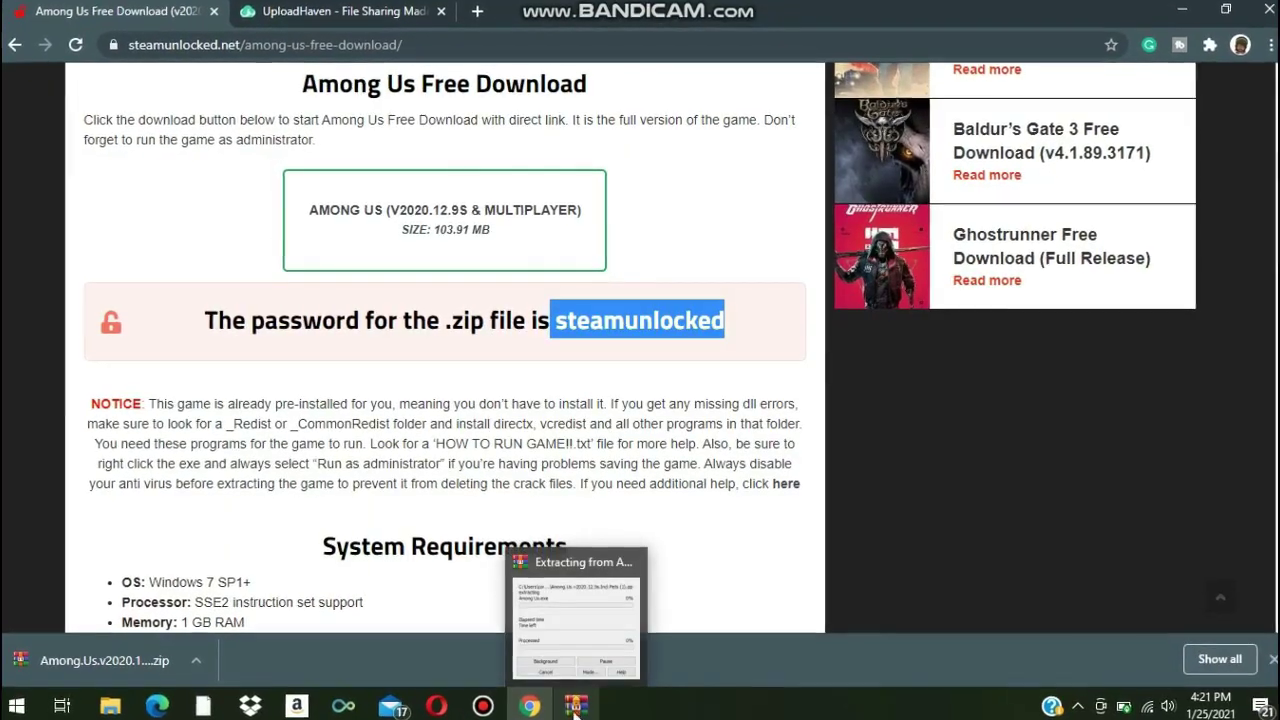
left_click(575, 615)
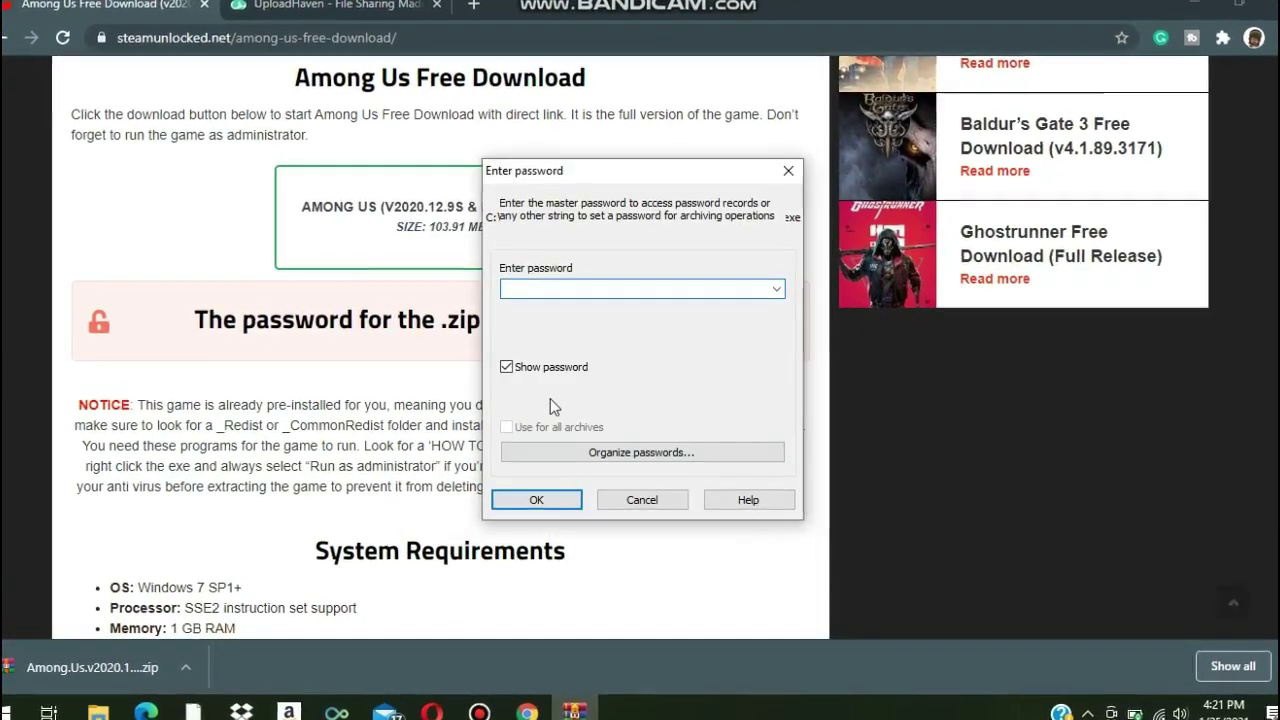
right_click(522, 288)
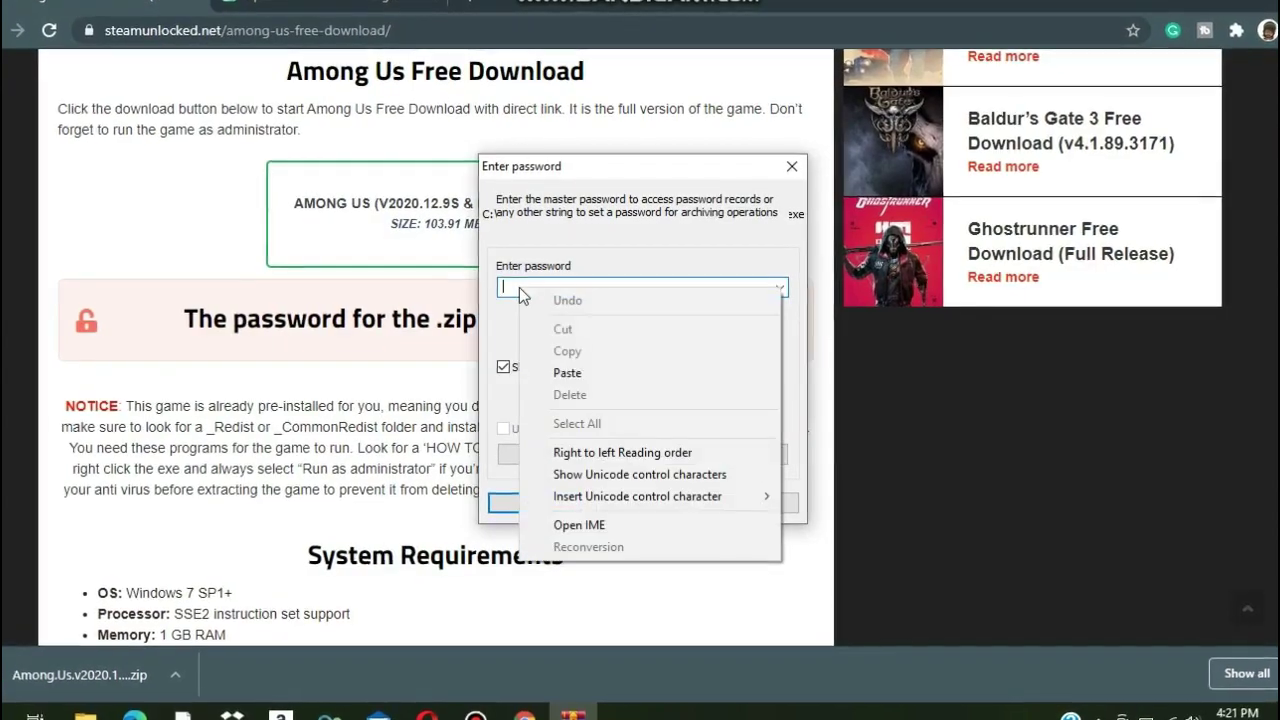
left_click(560, 372)
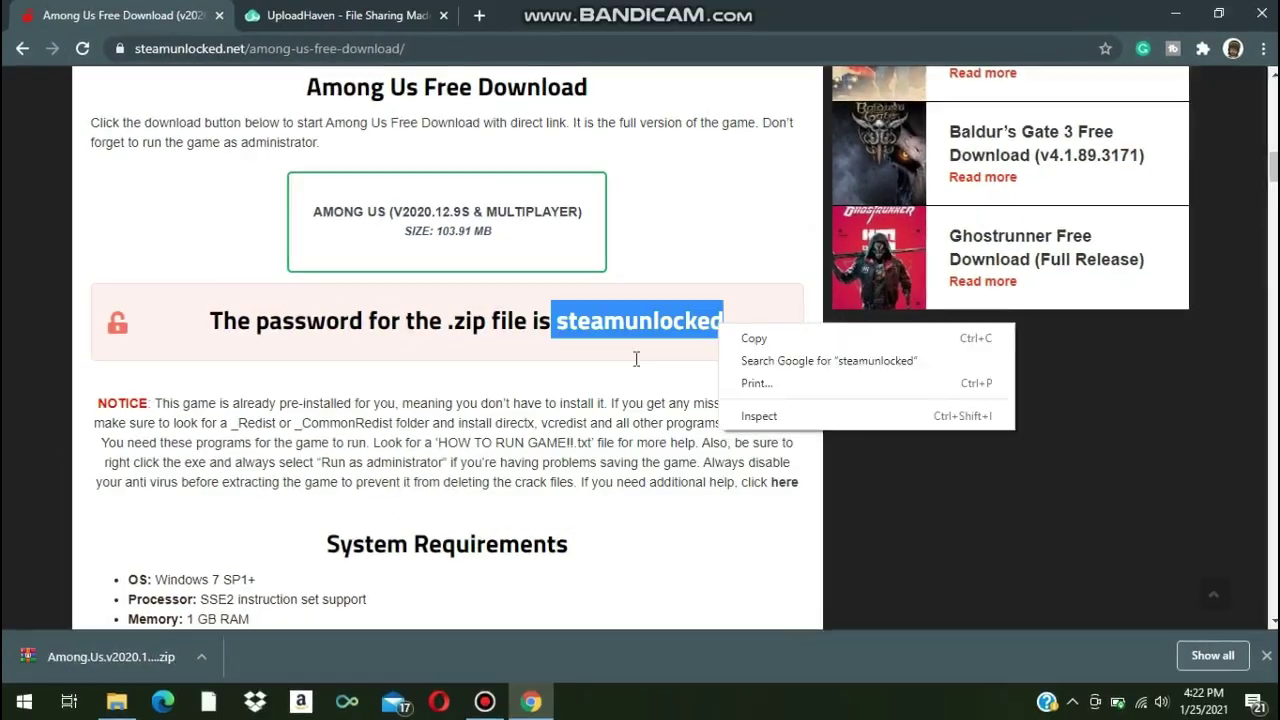
- Copy the zip password from the Among Us page again, selecting only the password word without the leading space
left_click(636, 358)
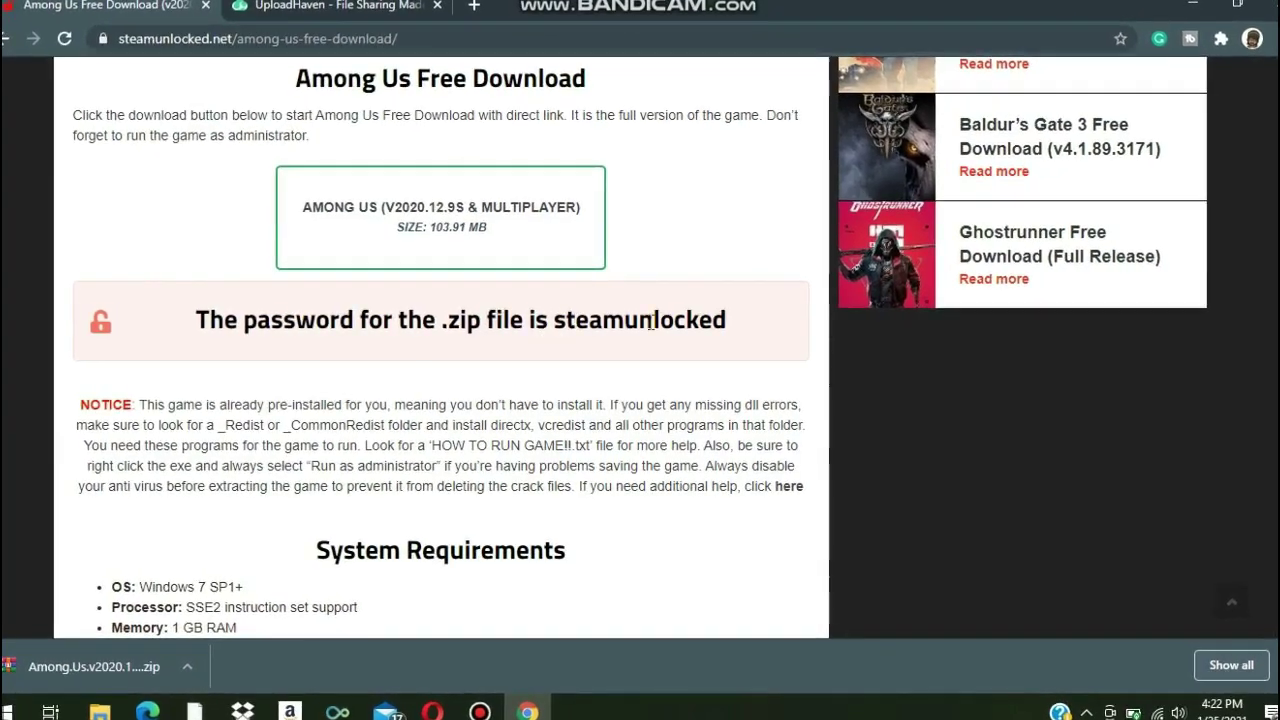
double_click(609, 319)
right_click(724, 328)
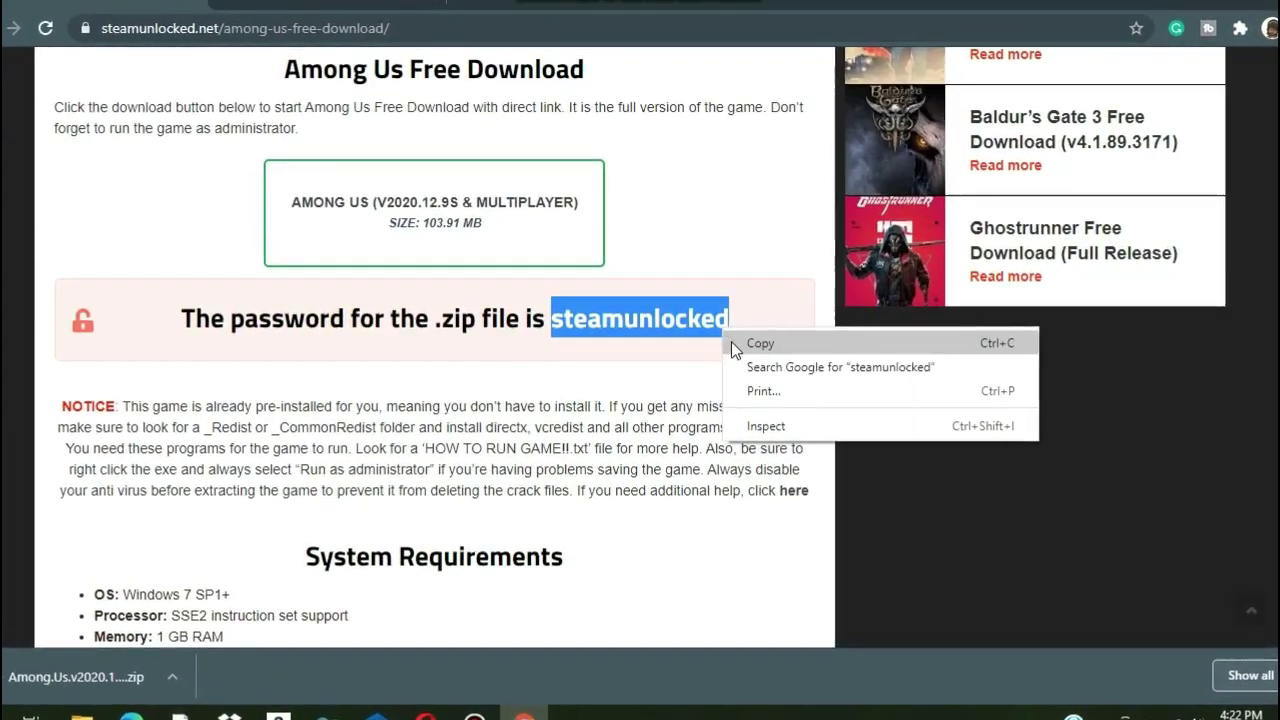
left_click(735, 344)
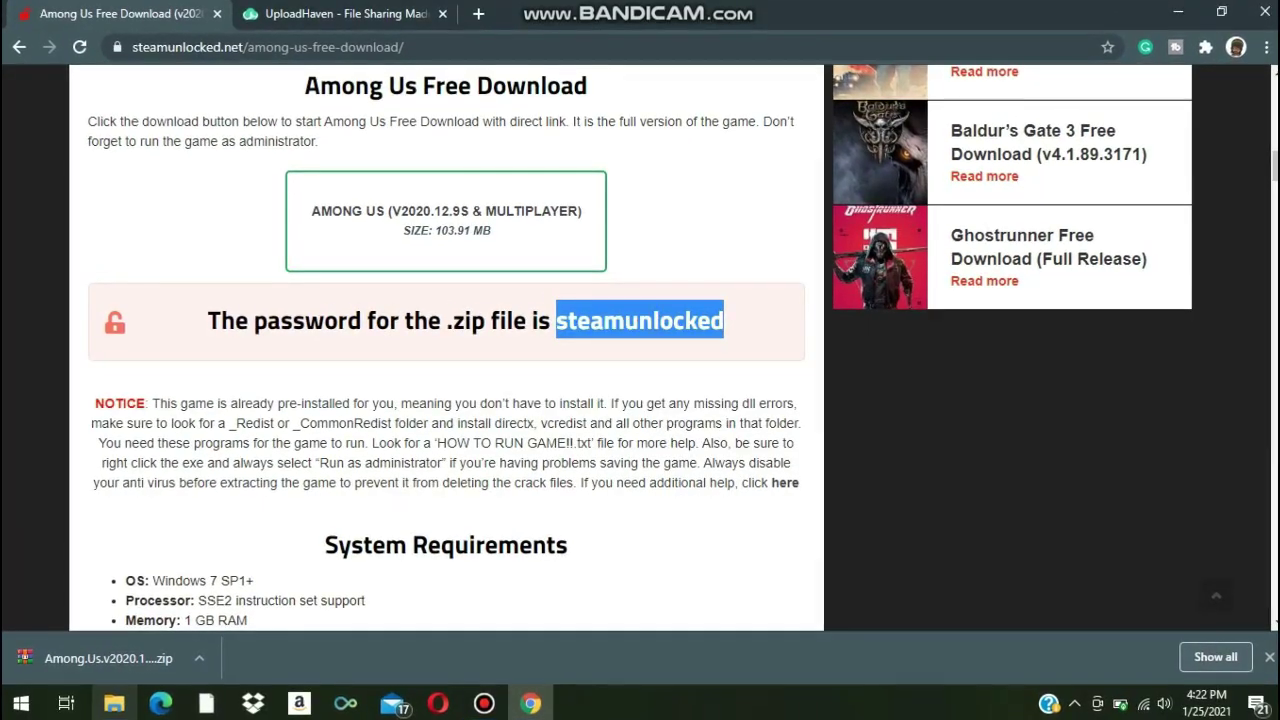
- Restart the extraction of Among.Us.v2020.12.9s.Incl.Pets (1).zip from the Downloads folder with the default destination path
left_click(90, 687)
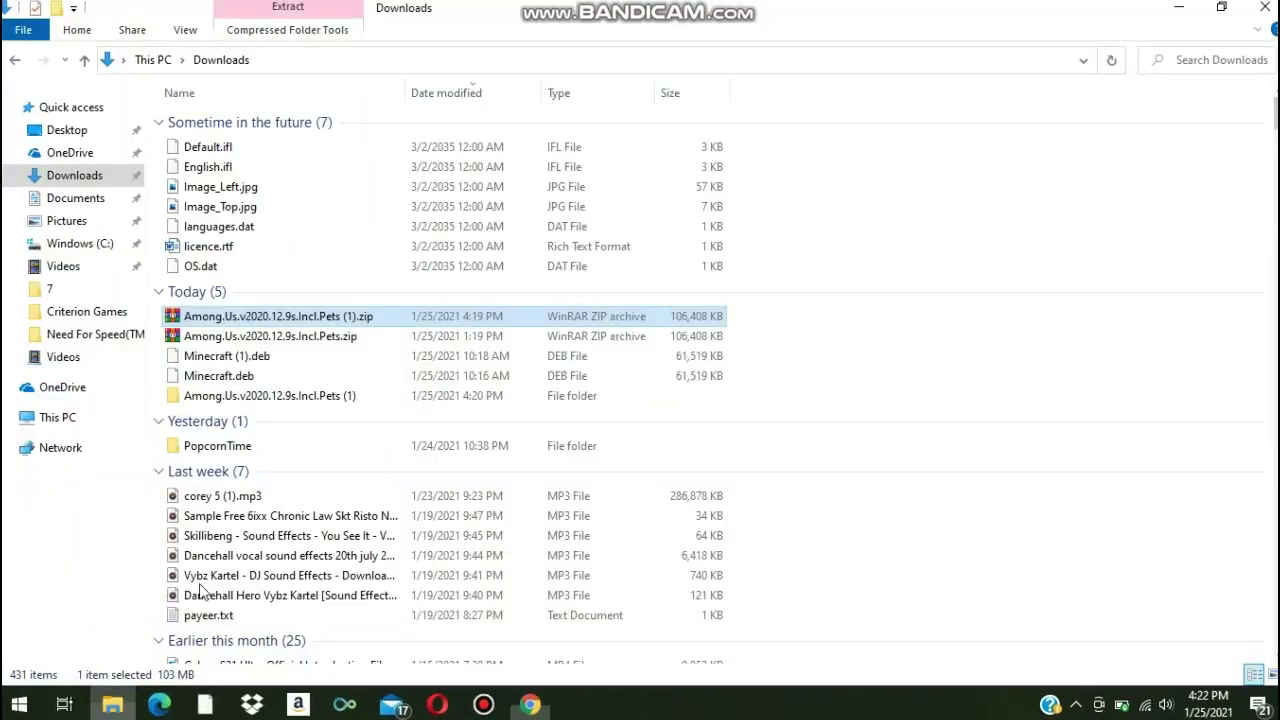
left_click(340, 321)
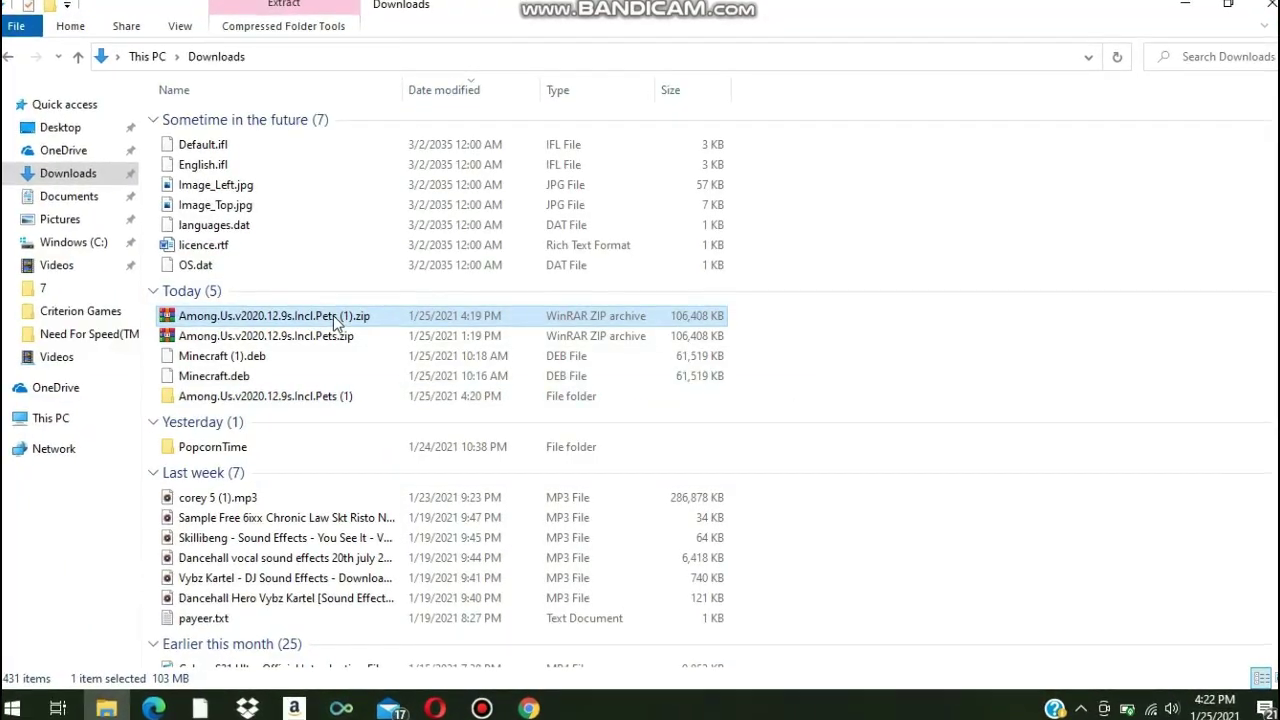
right_click(333, 318)
left_click(368, 345)
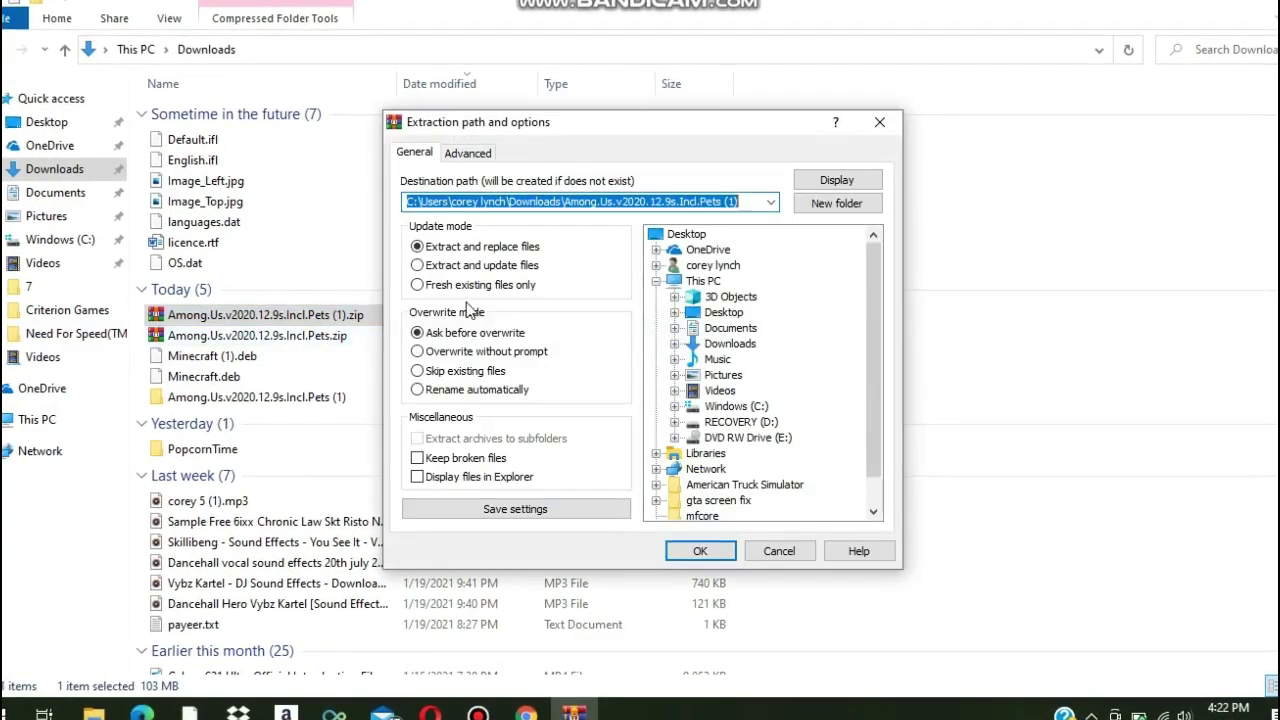
left_click(699, 552)
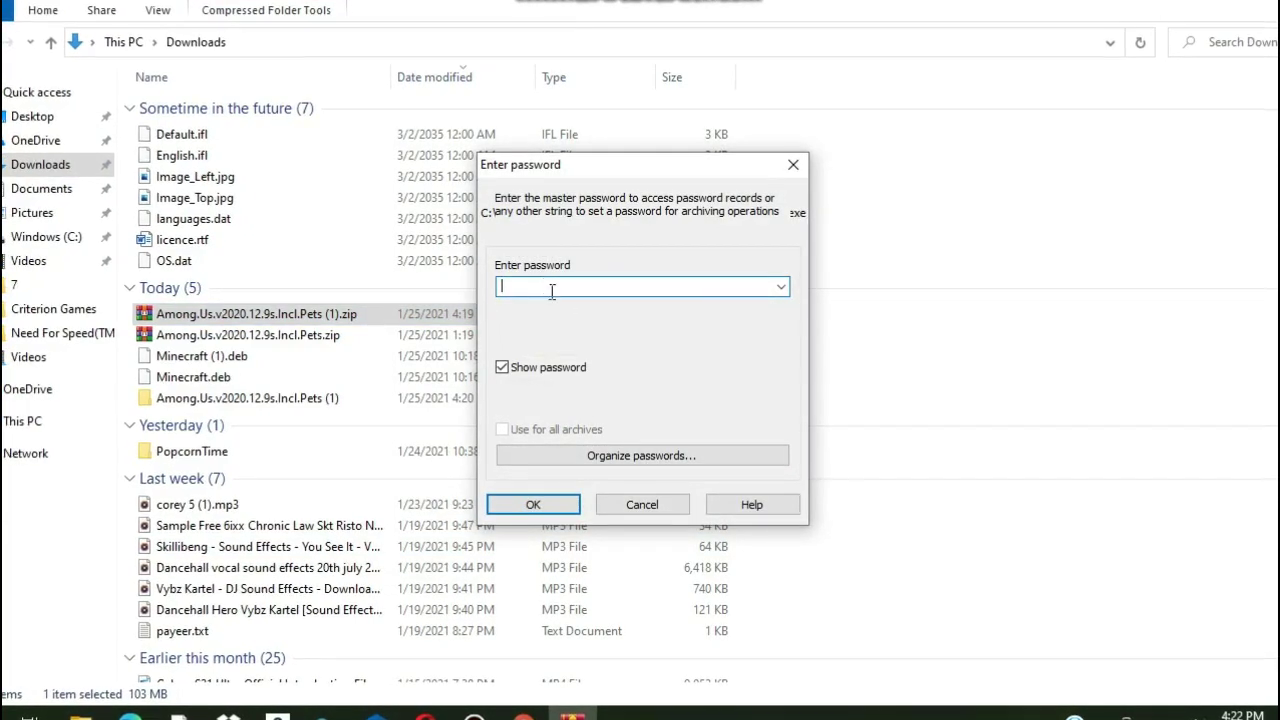
- Paste the archive password into the extraction prompt, submit it, and close the remaining WinRAR window
right_click(546, 291)
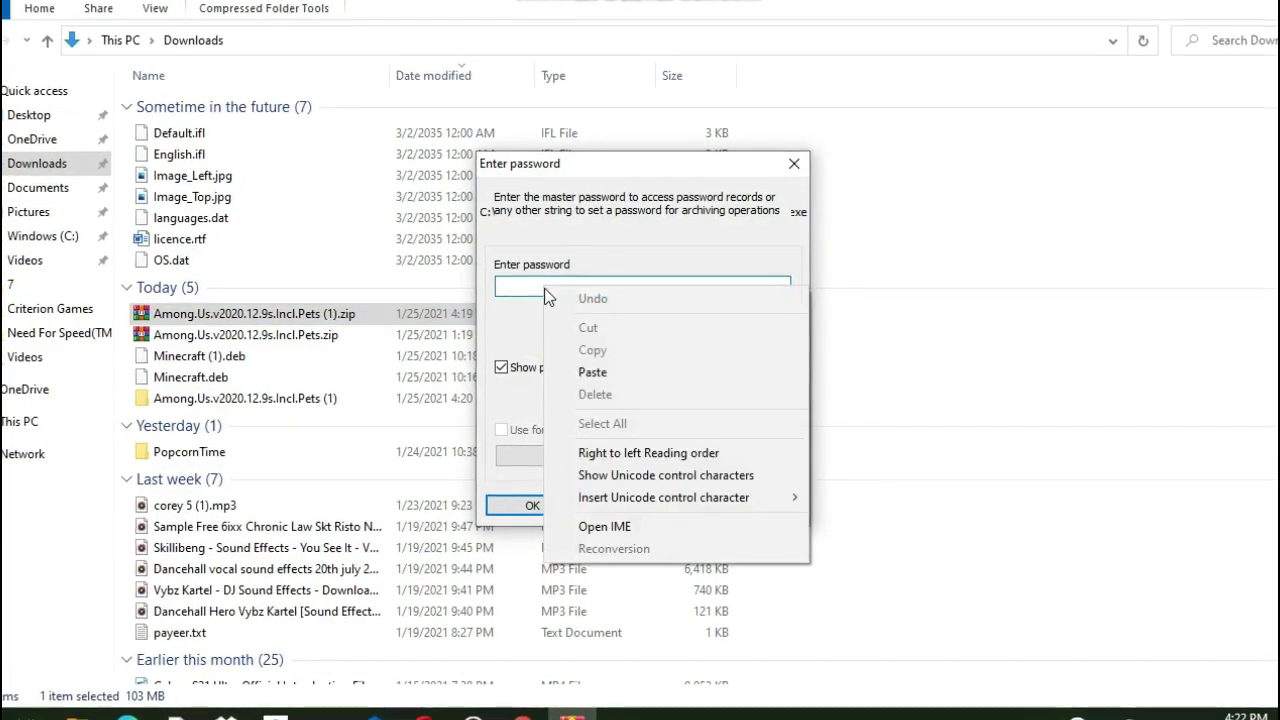
left_click(592, 372)
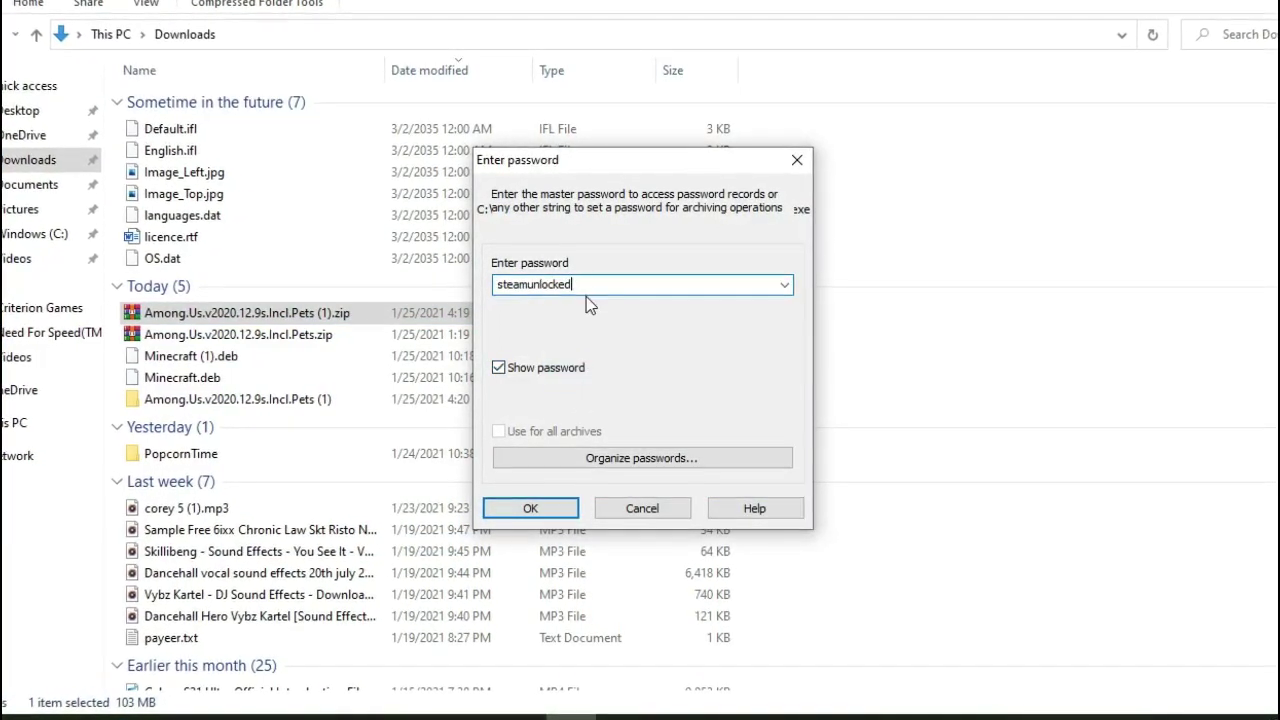
left_click(513, 516)
left_click(864, 202)
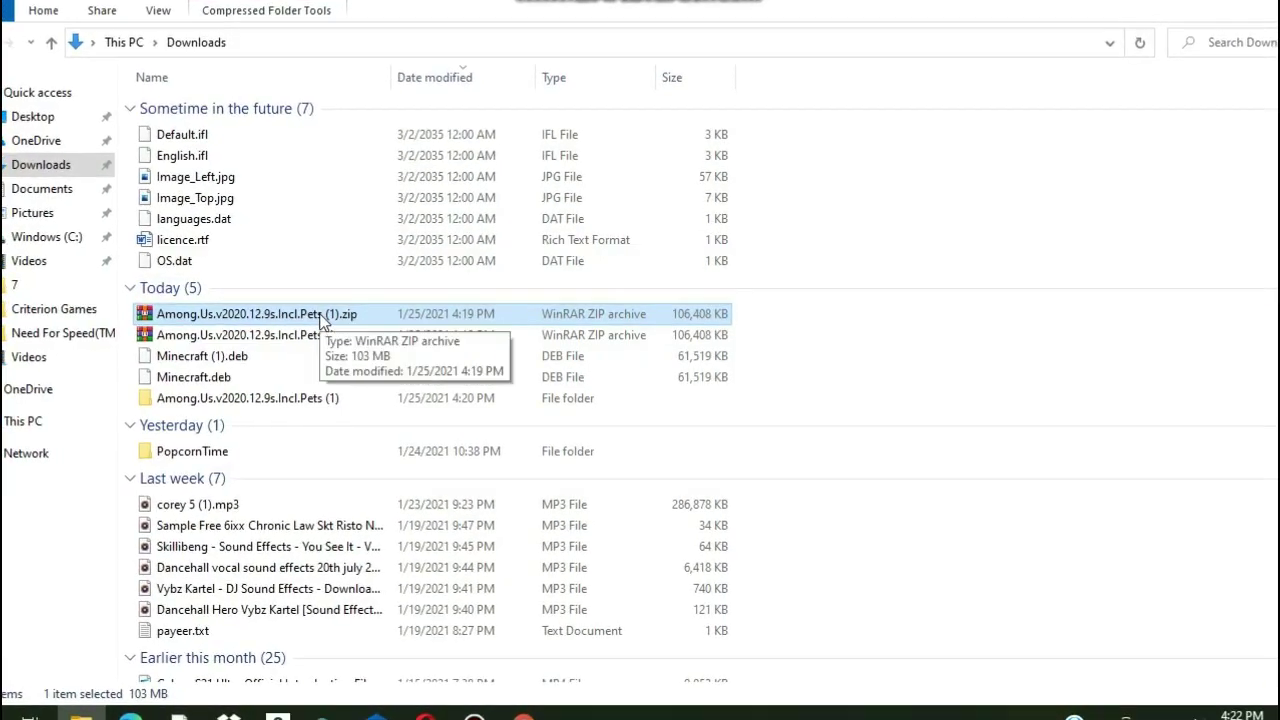
- Extract Among.Us.v2020.12.9s.Incl.Pets (1).zip directly into Downloads using the copied archive password, and reopen the Downloads folder
right_click(322, 318)
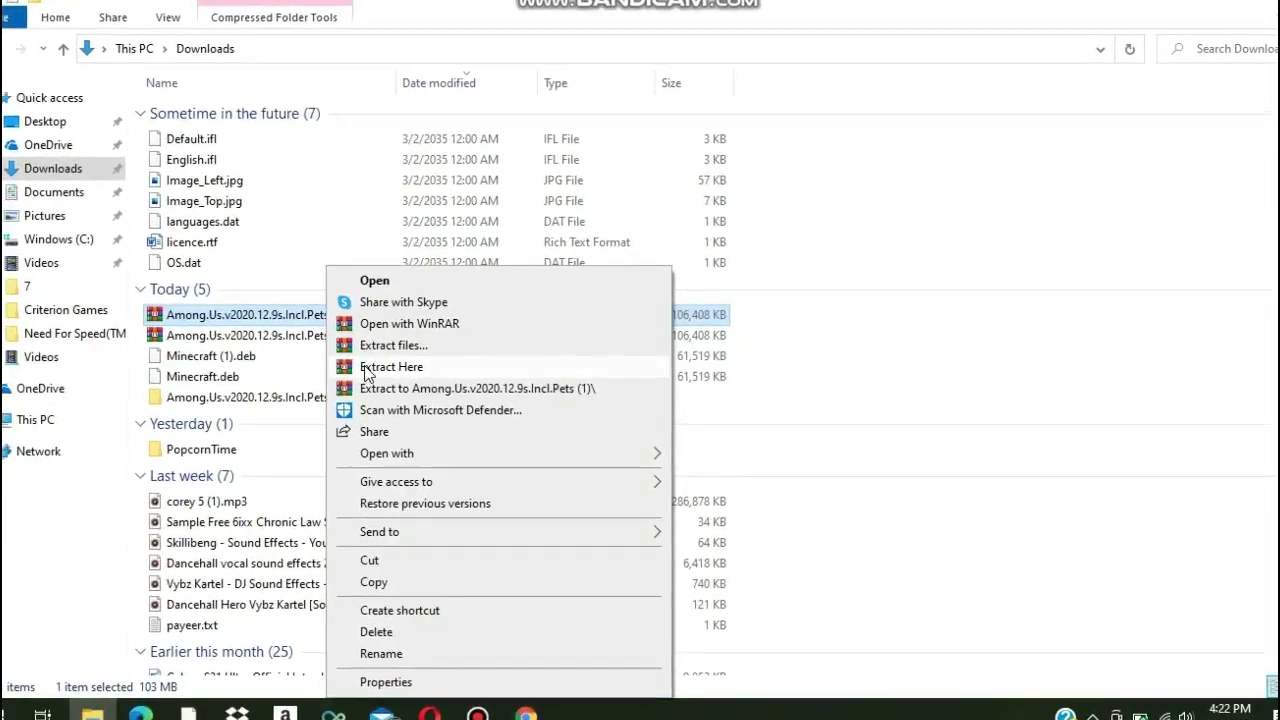
left_click(380, 367)
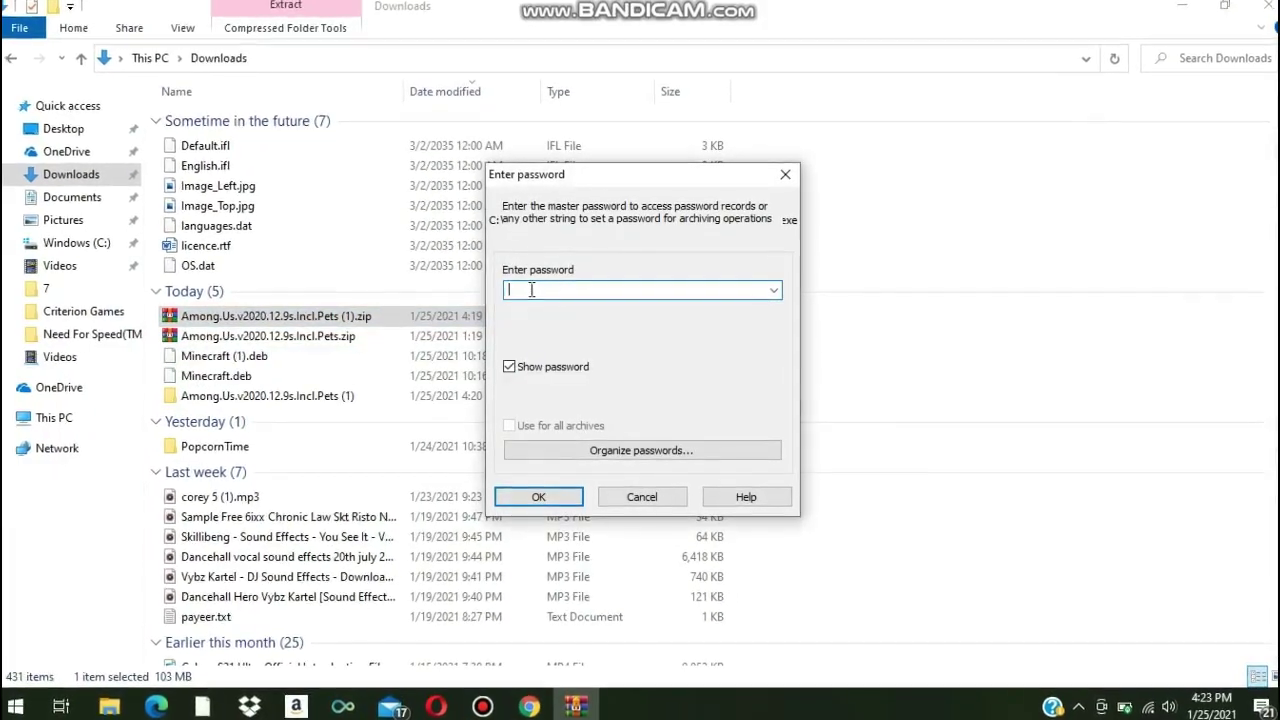
right_click(531, 290)
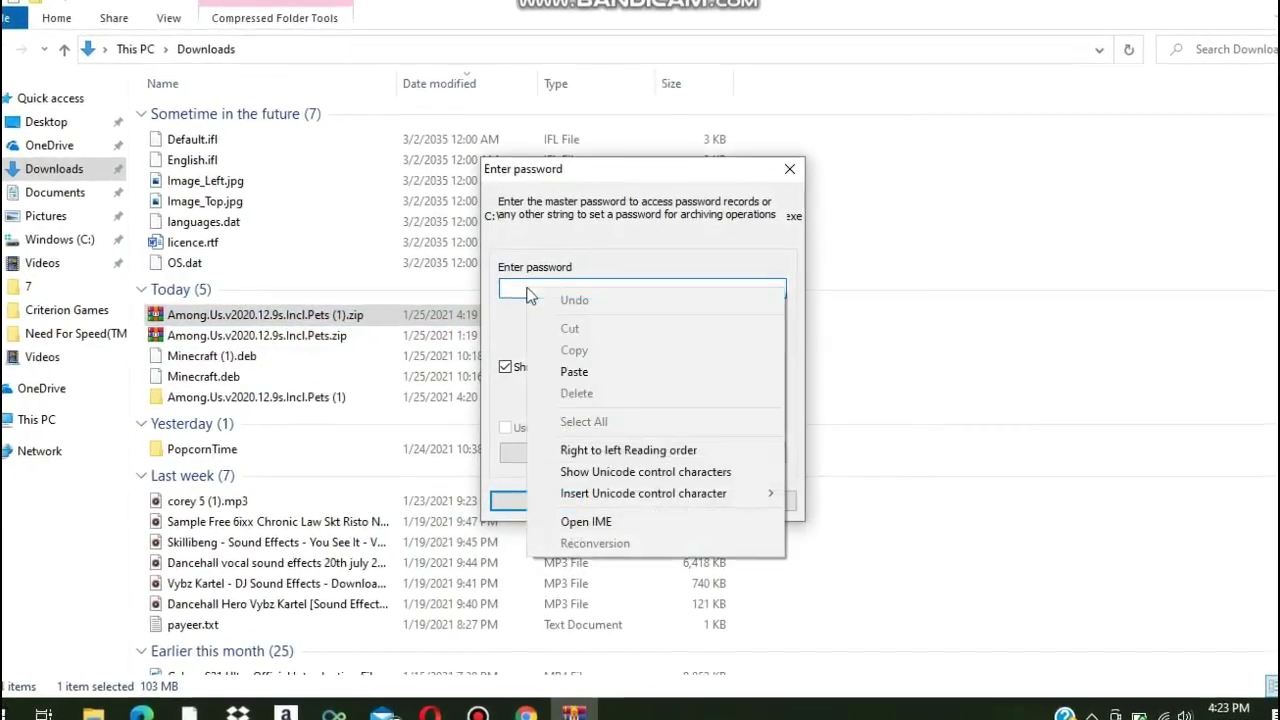
left_click(574, 371)
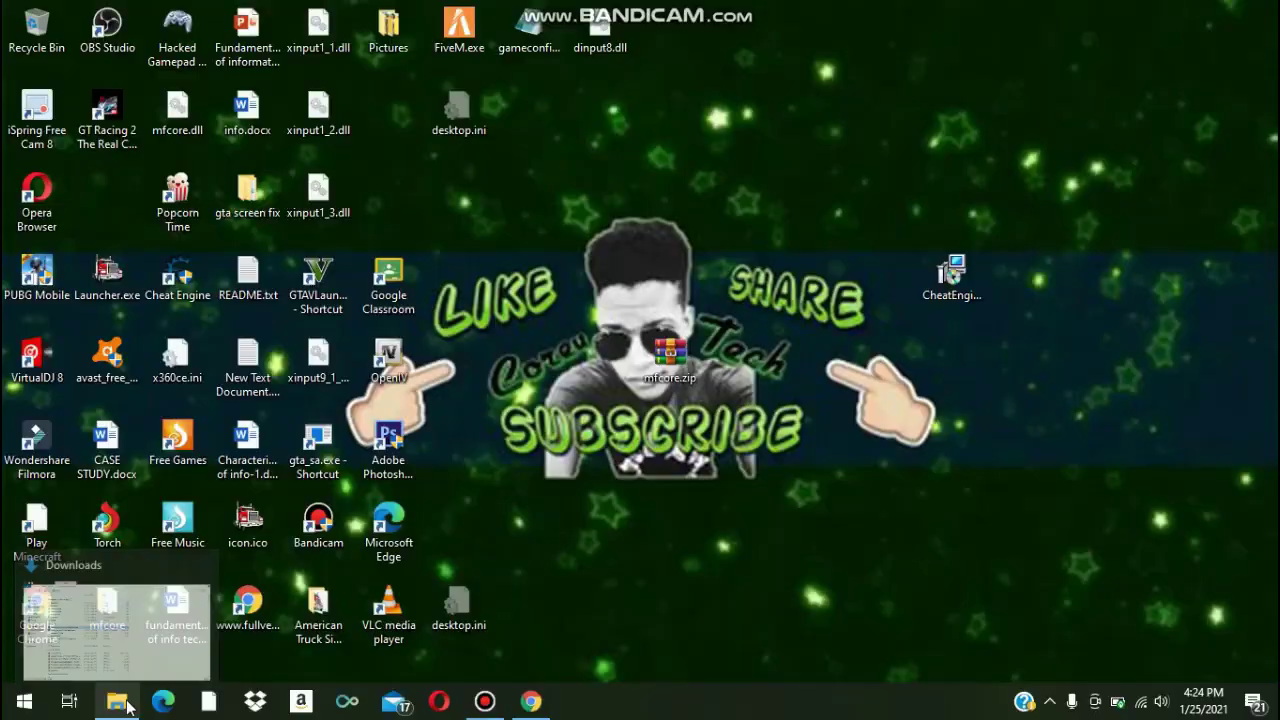
left_click(128, 707)
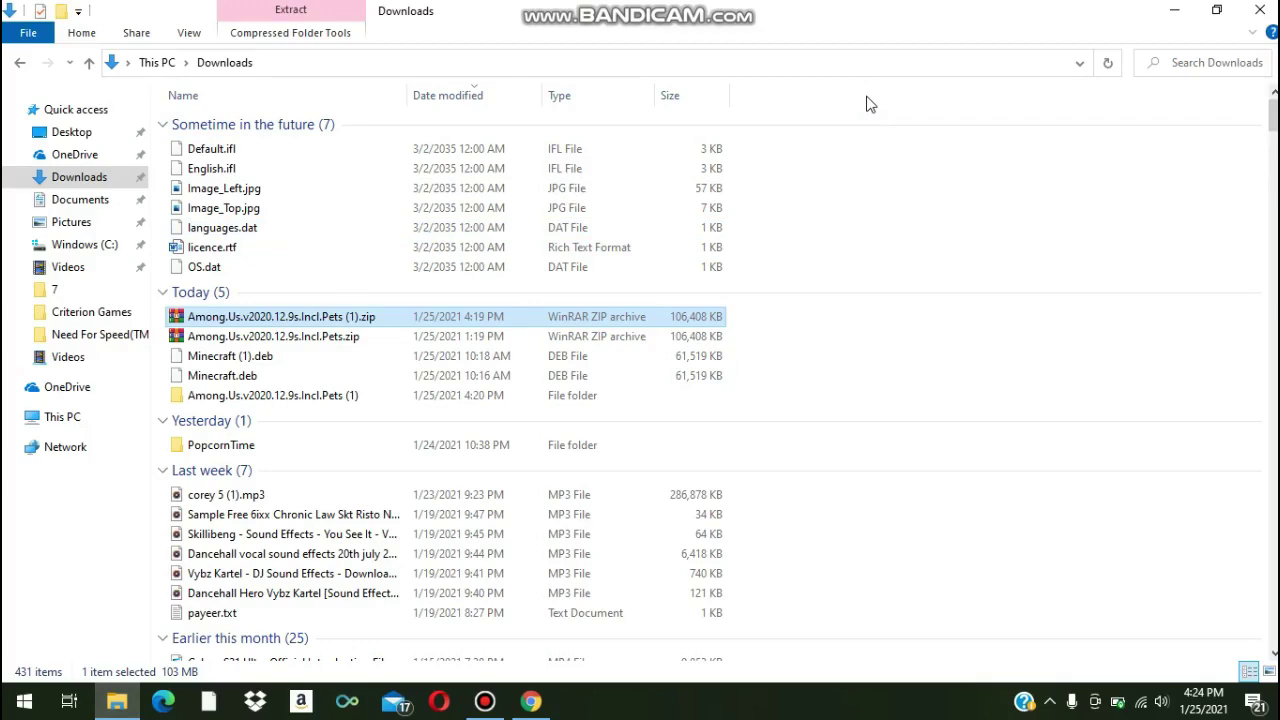
- Reopen the Downloads folder and open the Among Us folder inside the extracted Among.Us.v2020.12.9s.Incl.Pets folder
left_click(1273, 15)
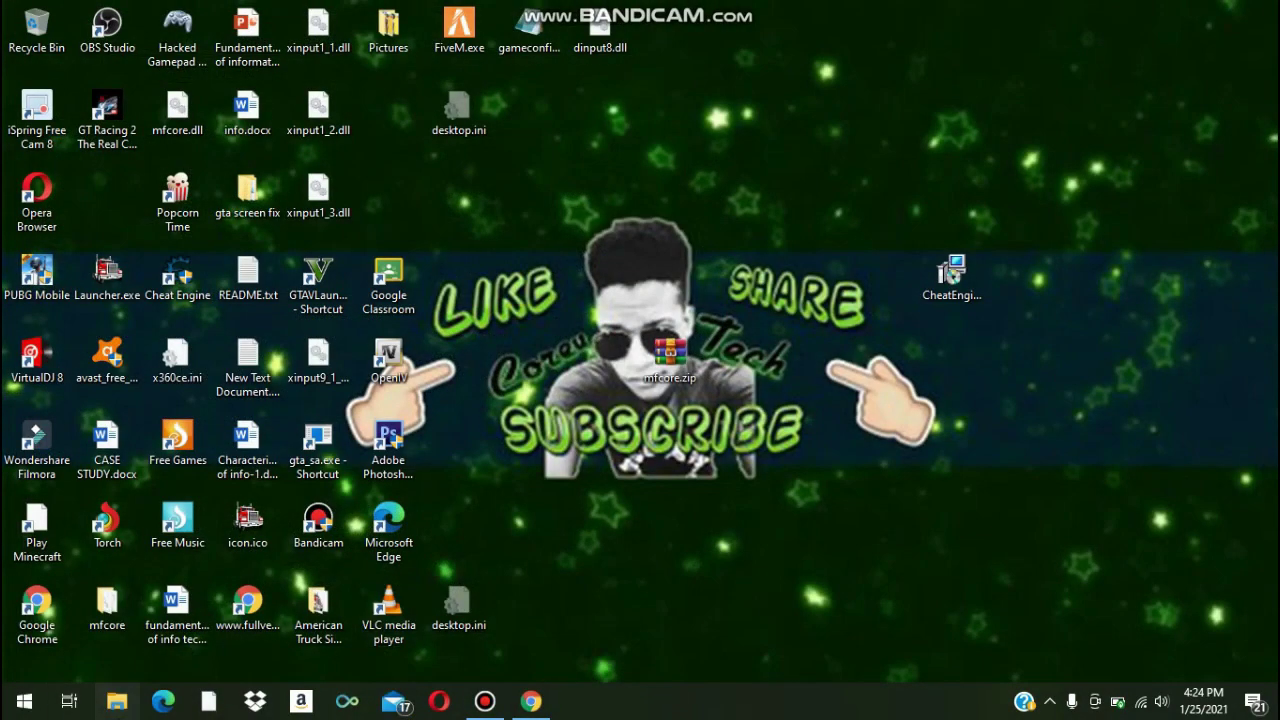
left_click(117, 701)
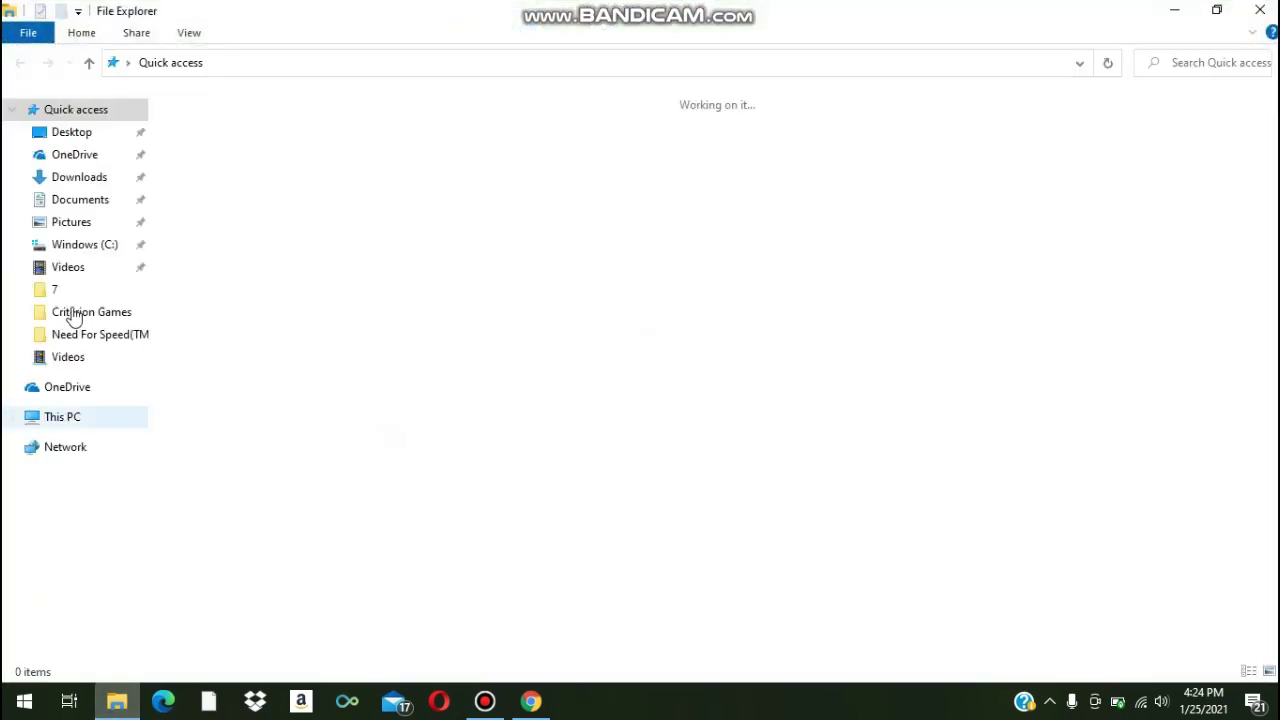
left_click(76, 177)
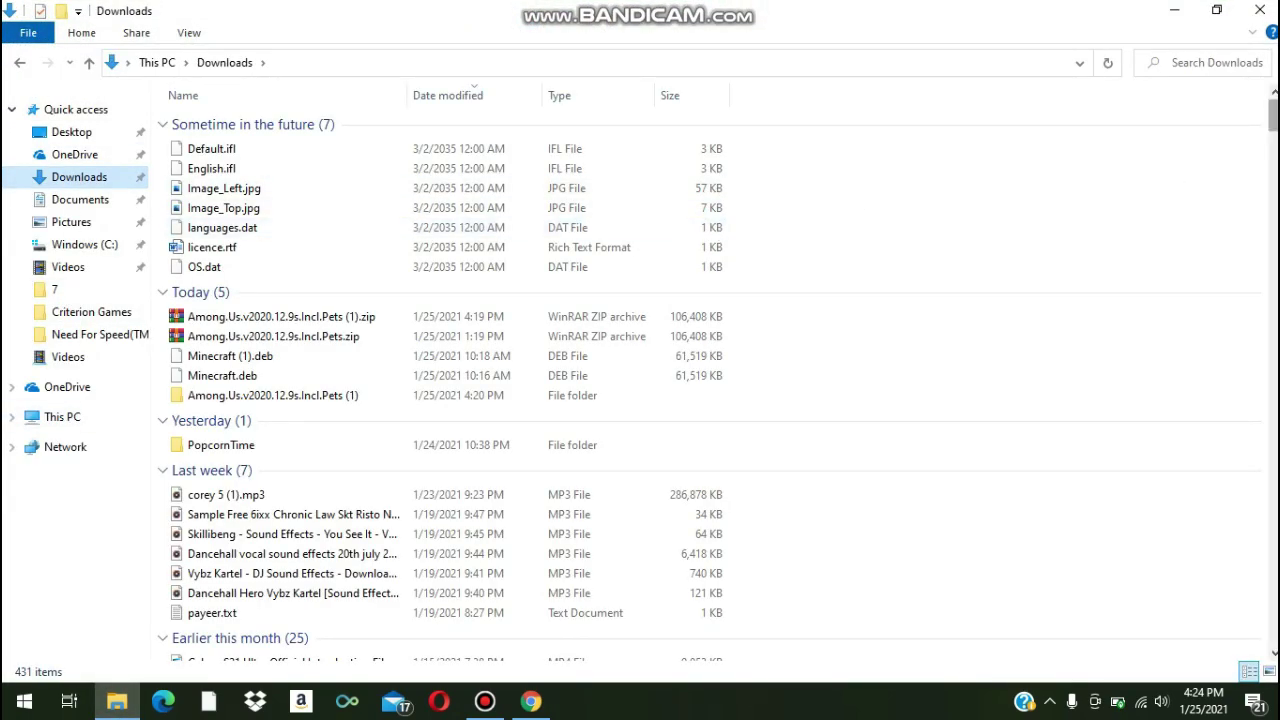
left_click_drag(1273, 114, 1273, 167)
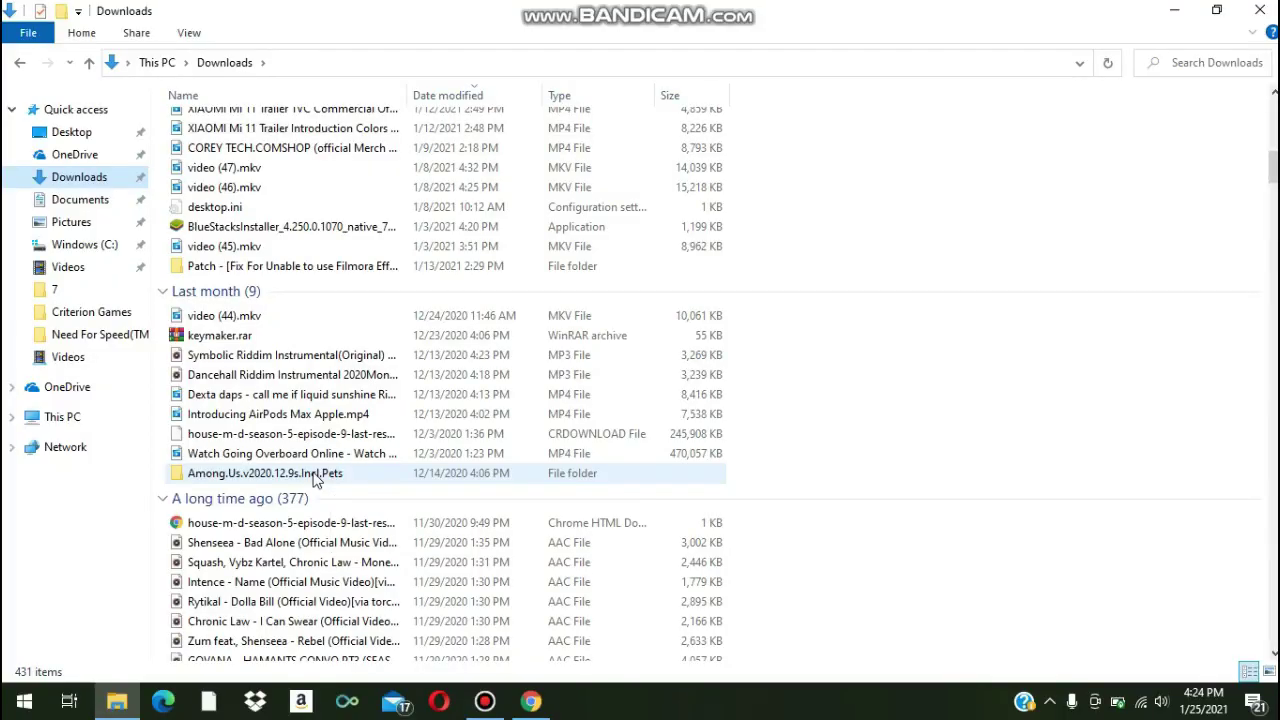
double_click(313, 478)
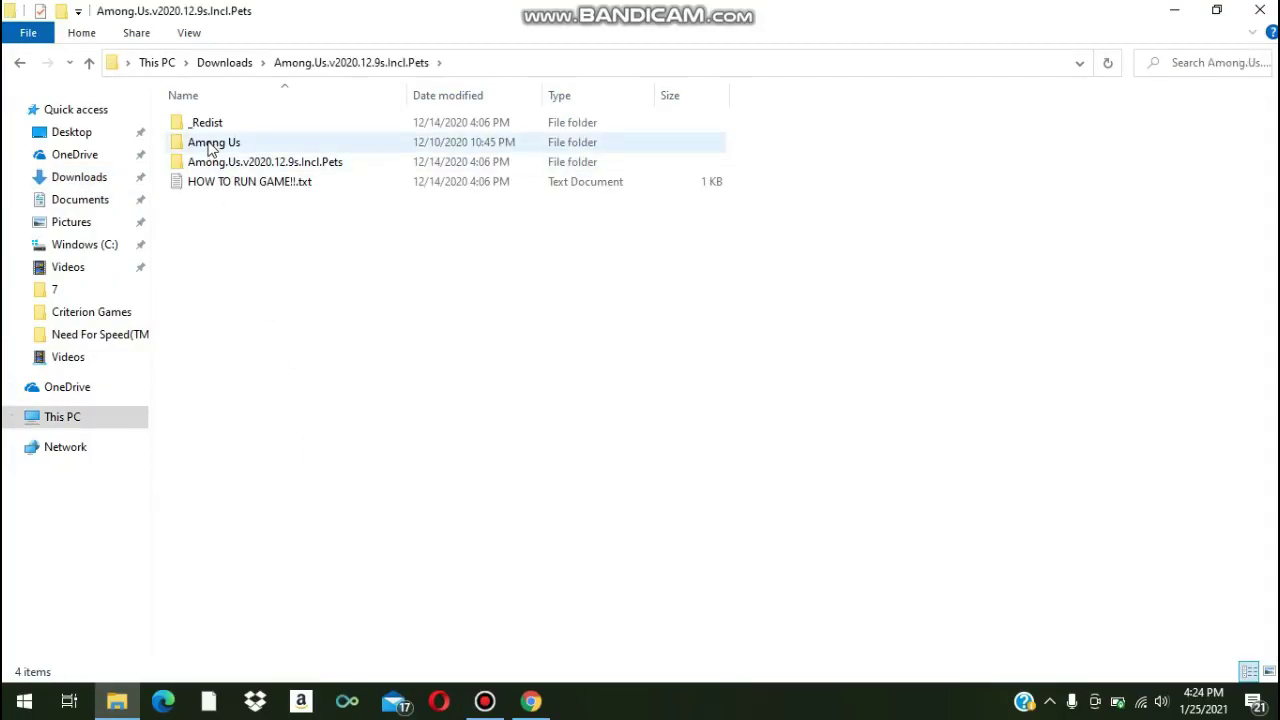
double_click(211, 146)
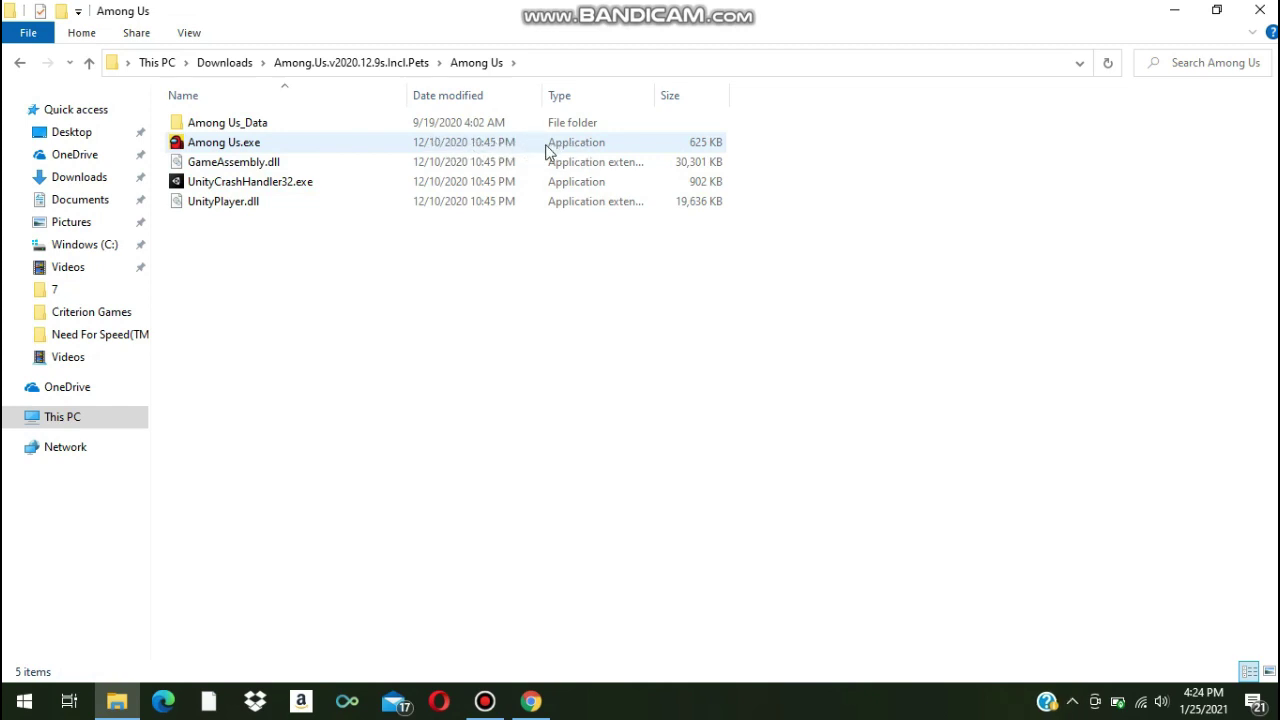
- Launch Among Us.exe, bring the game to the front, and start a Freeplay game on The Skeld map
left_click(364, 149)
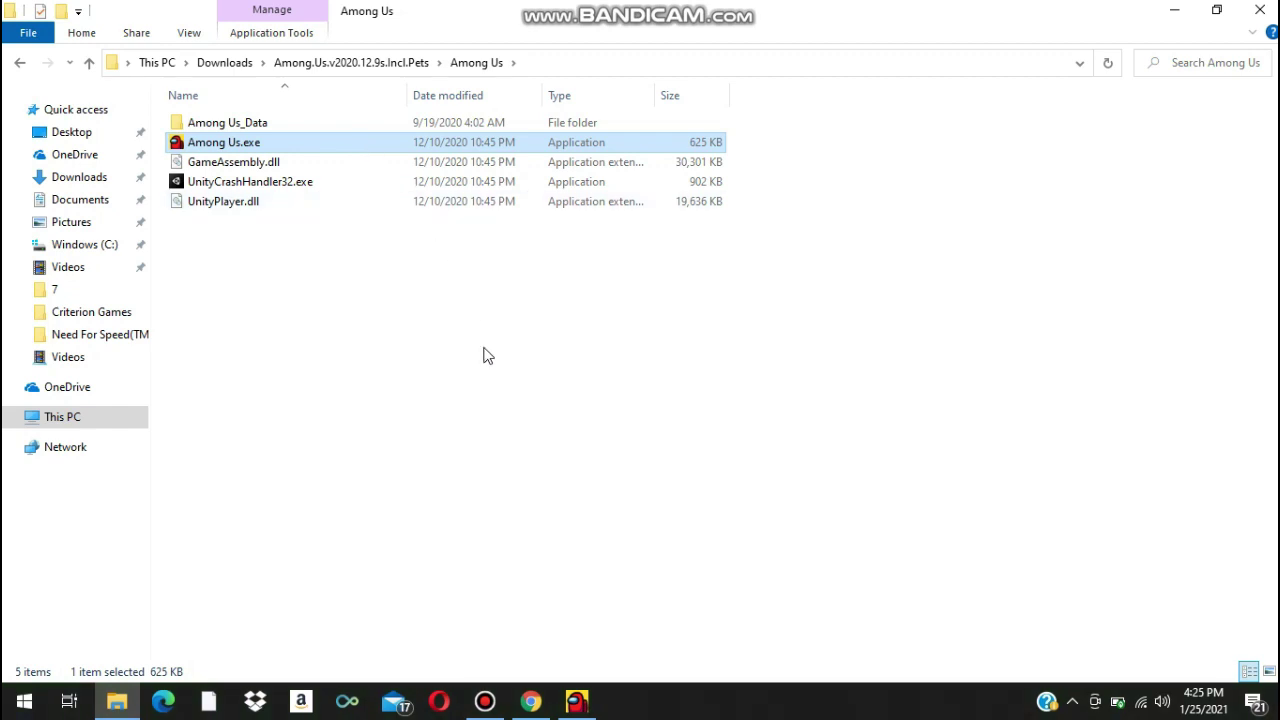
left_click(577, 706)
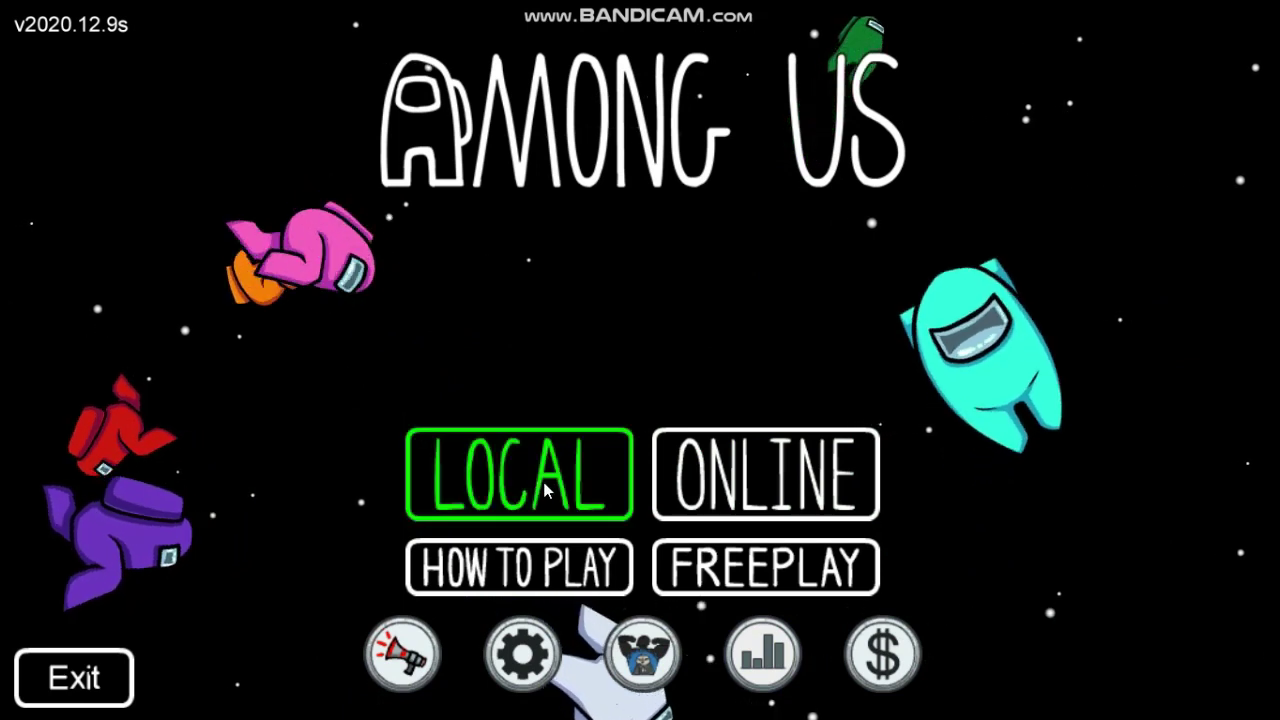
left_click(700, 568)
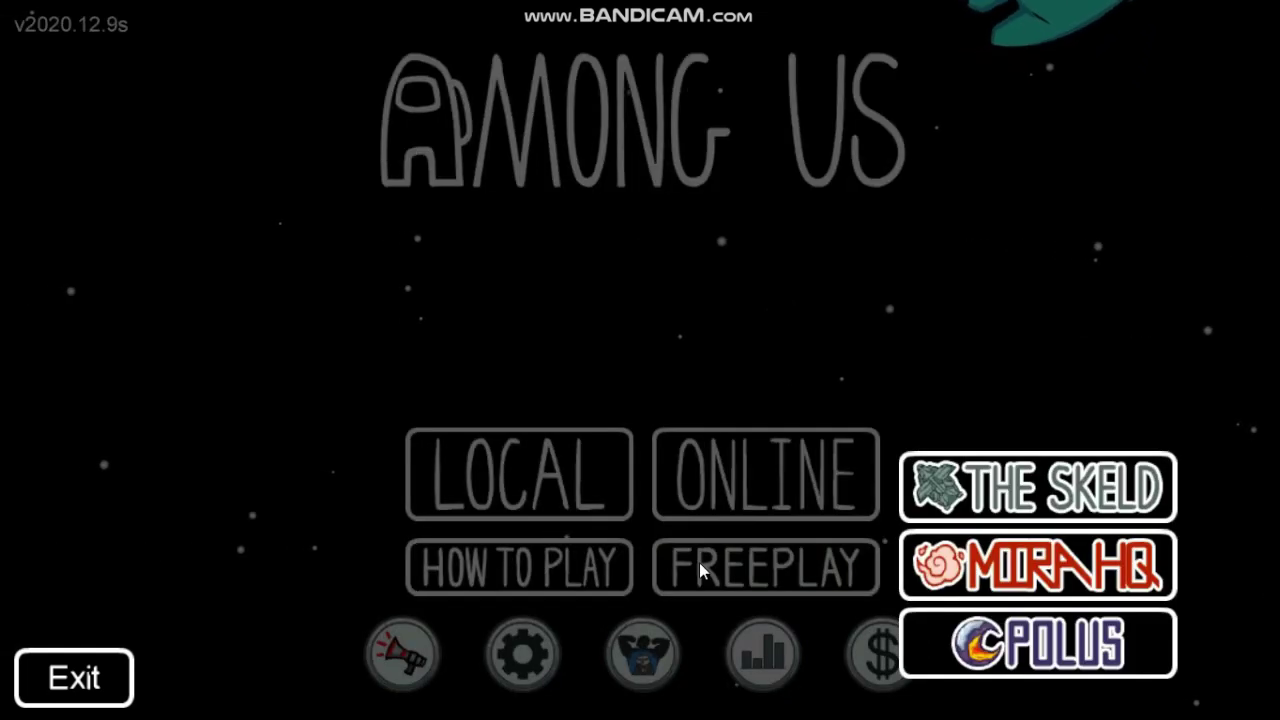
left_click(1003, 487)
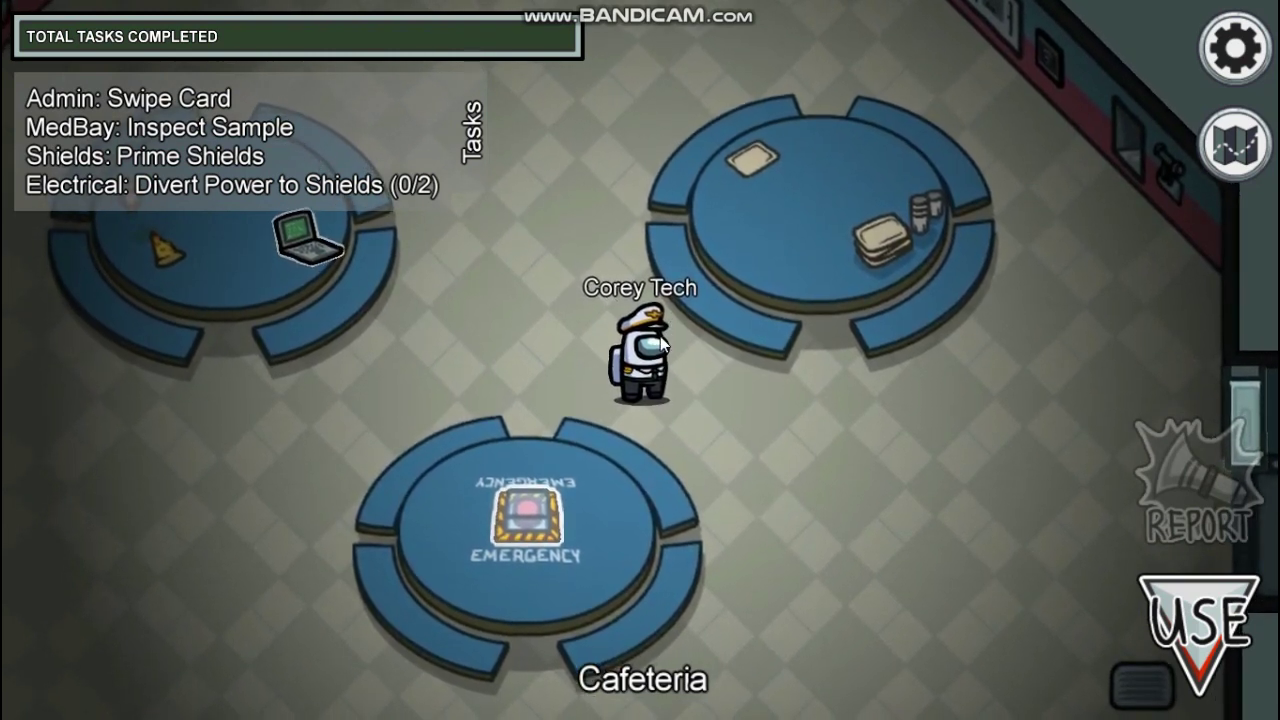
- Walk the character up to the Cafeteria windows and back down between the tables to the west side of the emergency table
key("w")
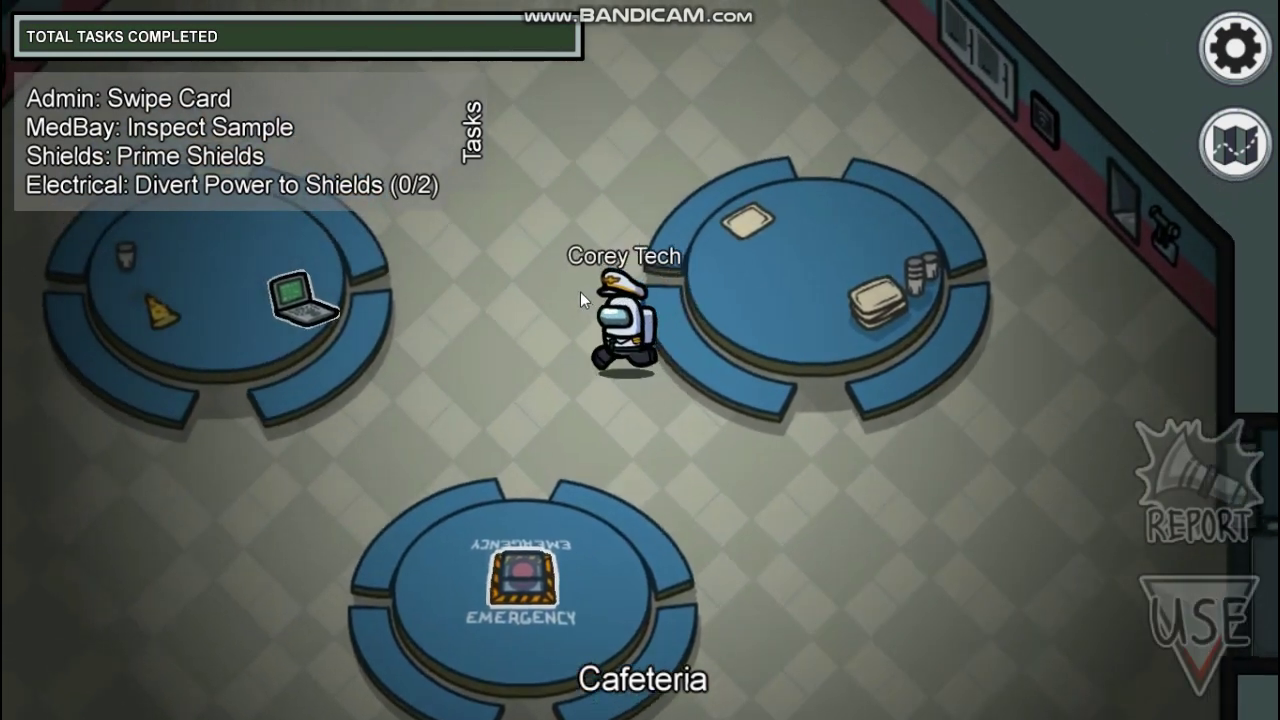
key("a")
key("w")
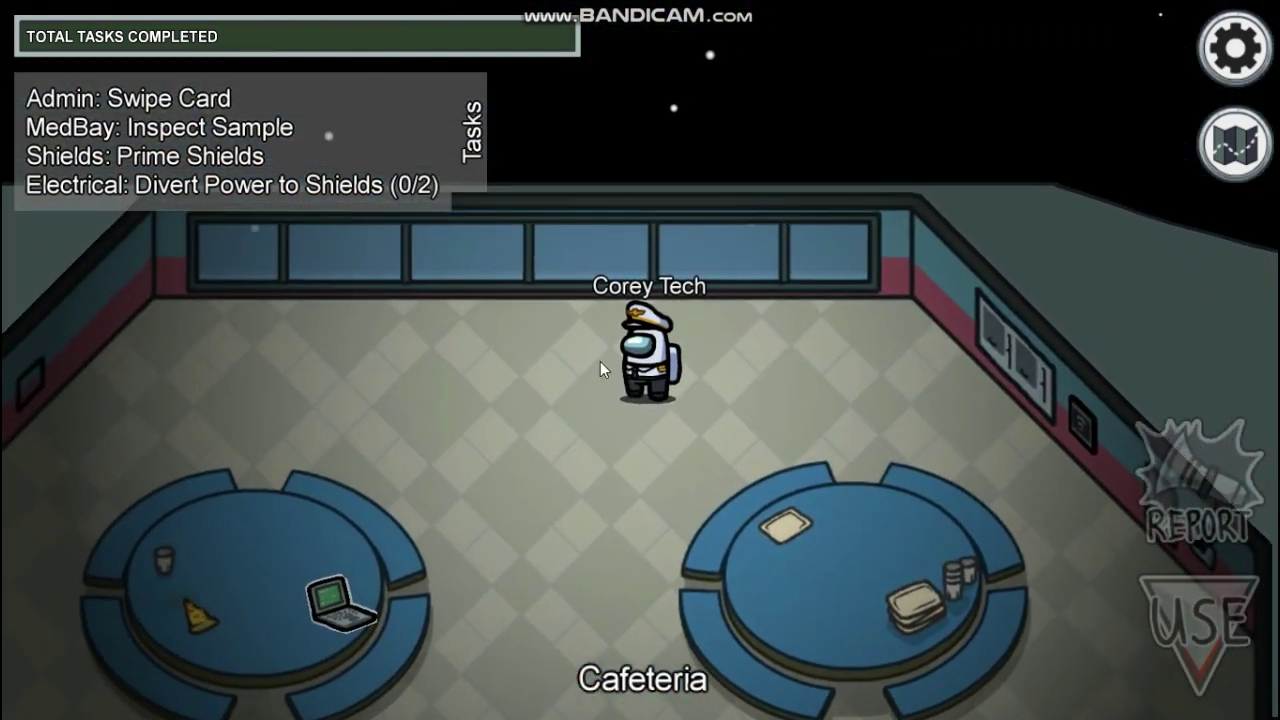
key("s")
key("a")
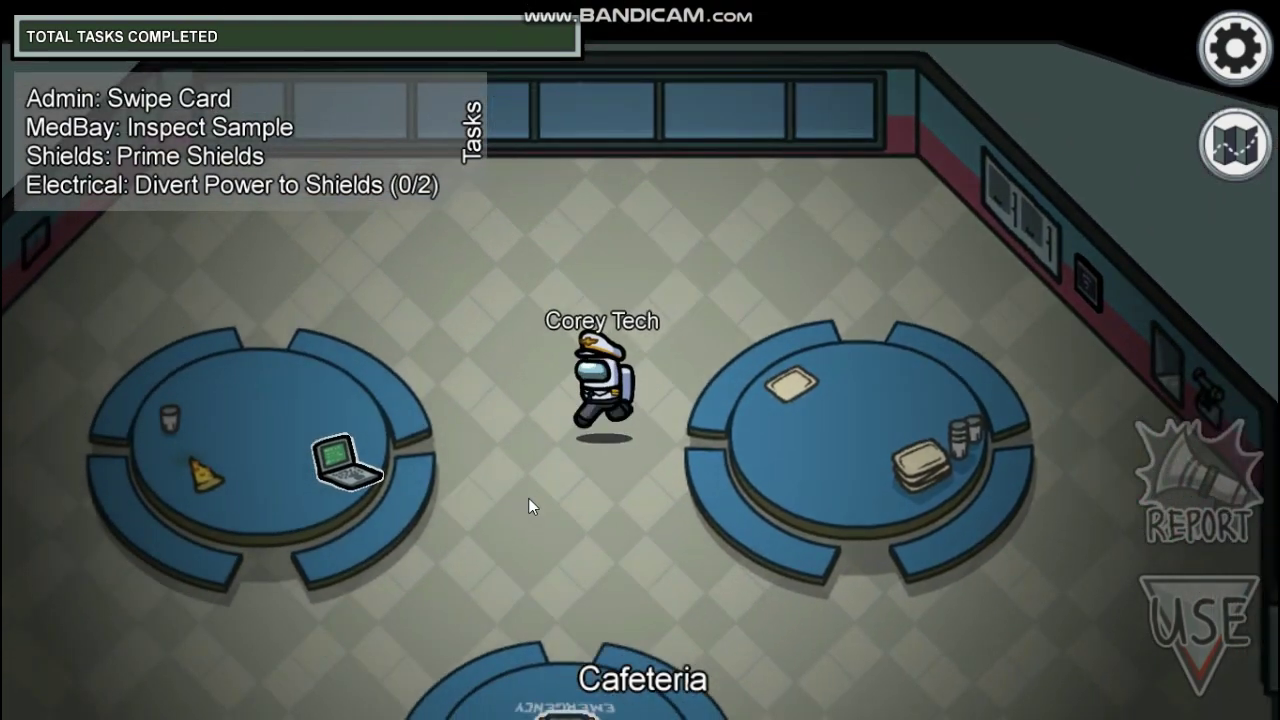
key("s")
key("a")
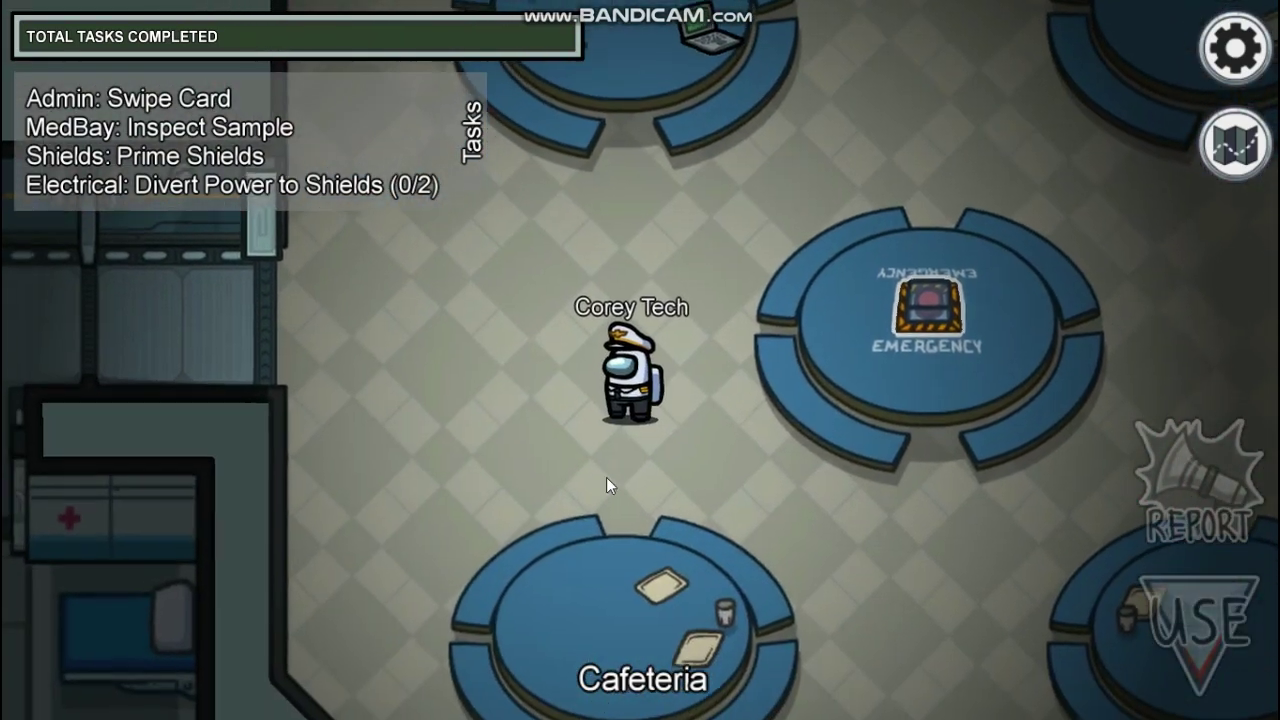
key("s")
key("a")
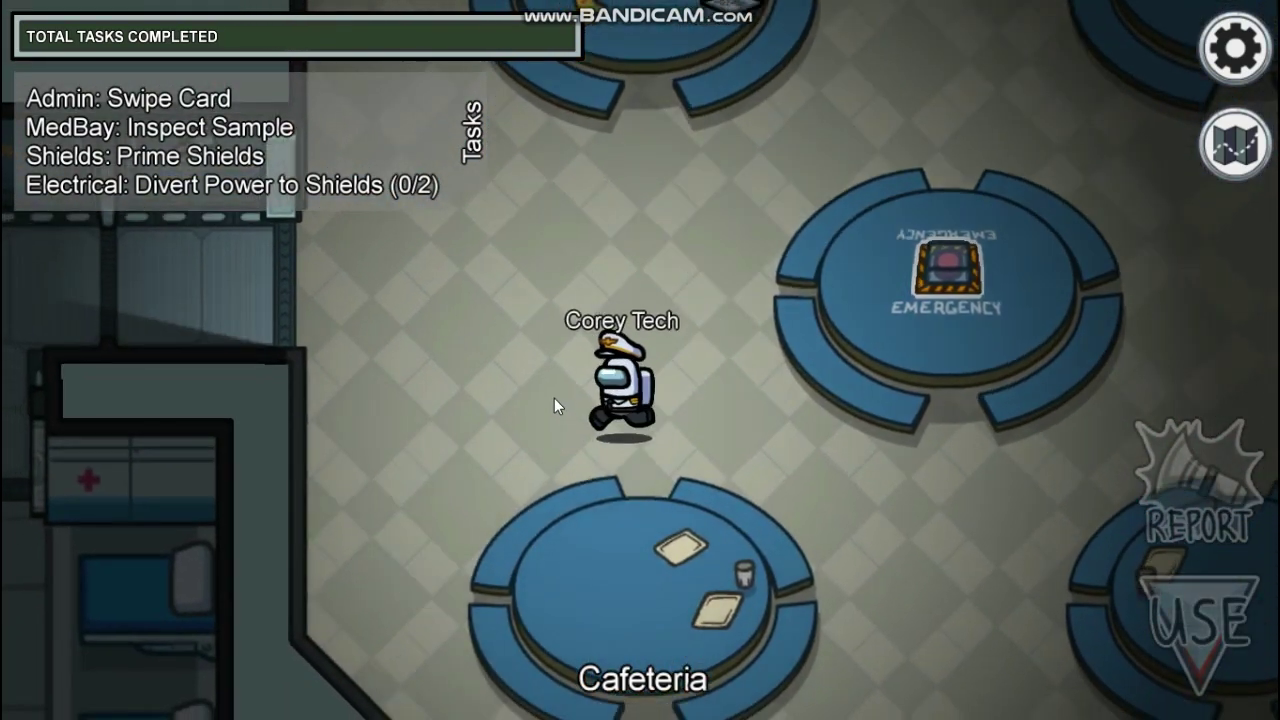
- Walk the character out of the Cafeteria through the west corridor and down into MedBay beside the scanner
key("w")
key("a")
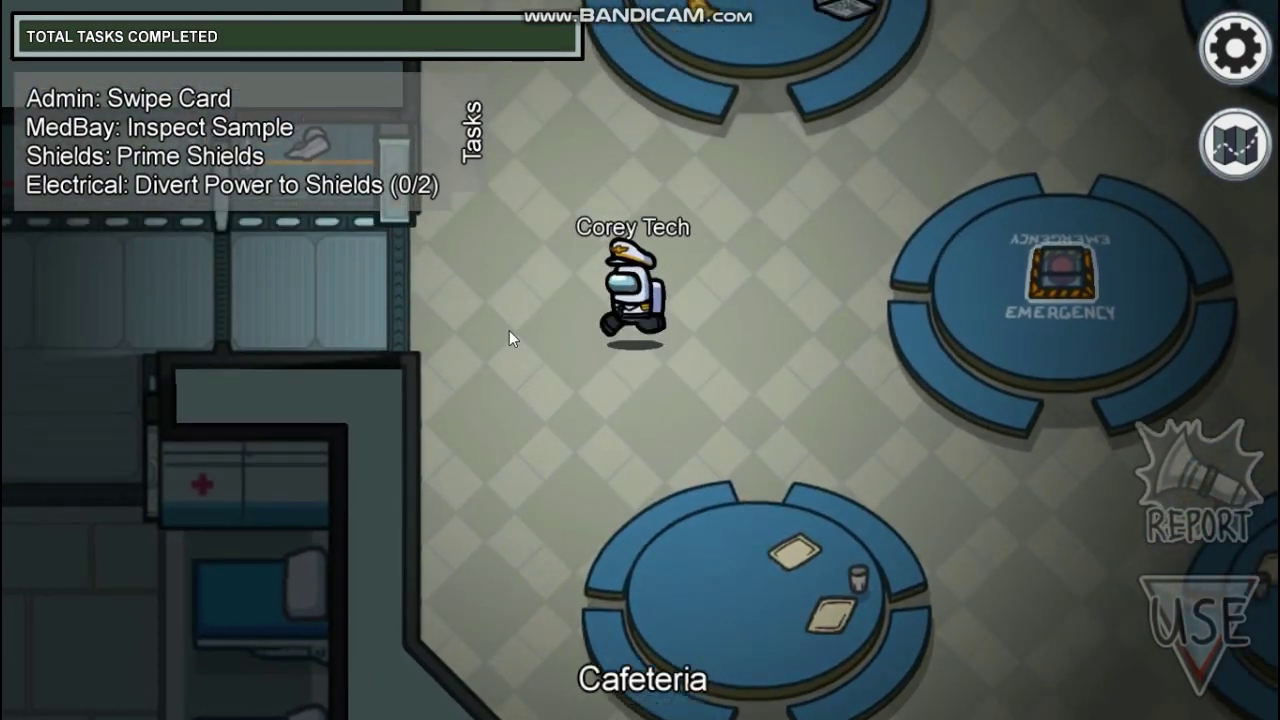
key("a")
key("s")
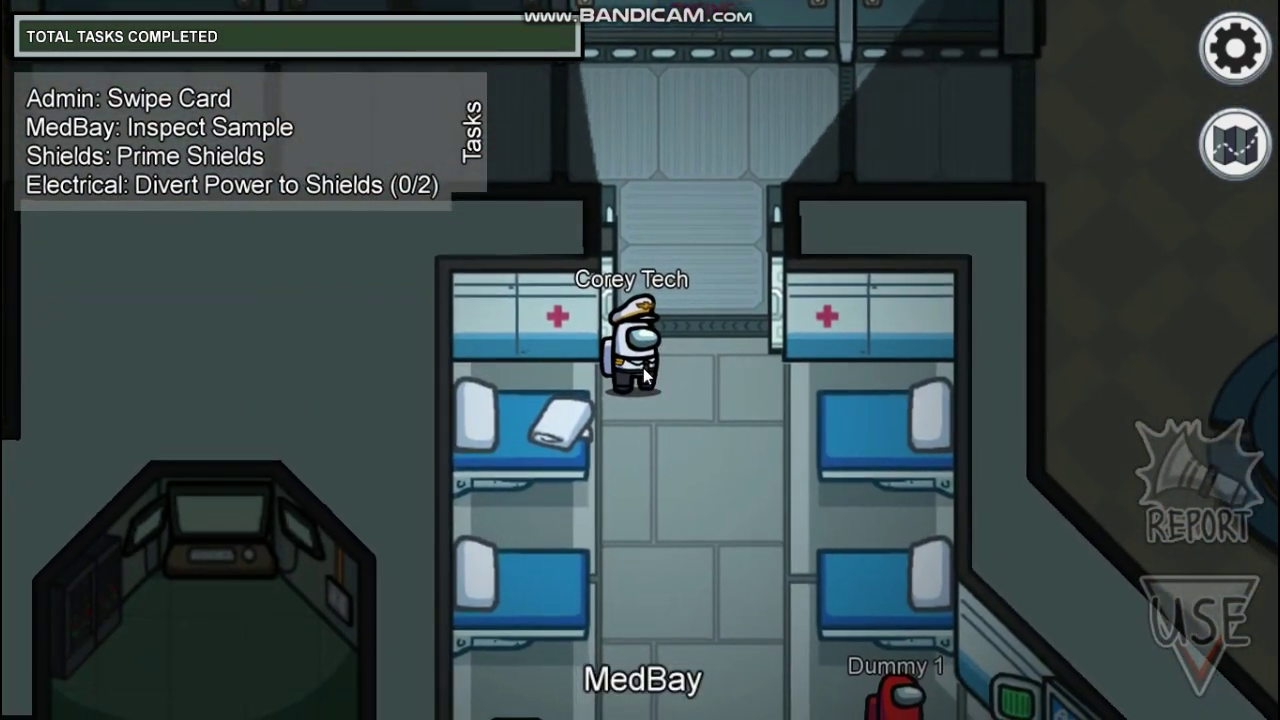
key("s")
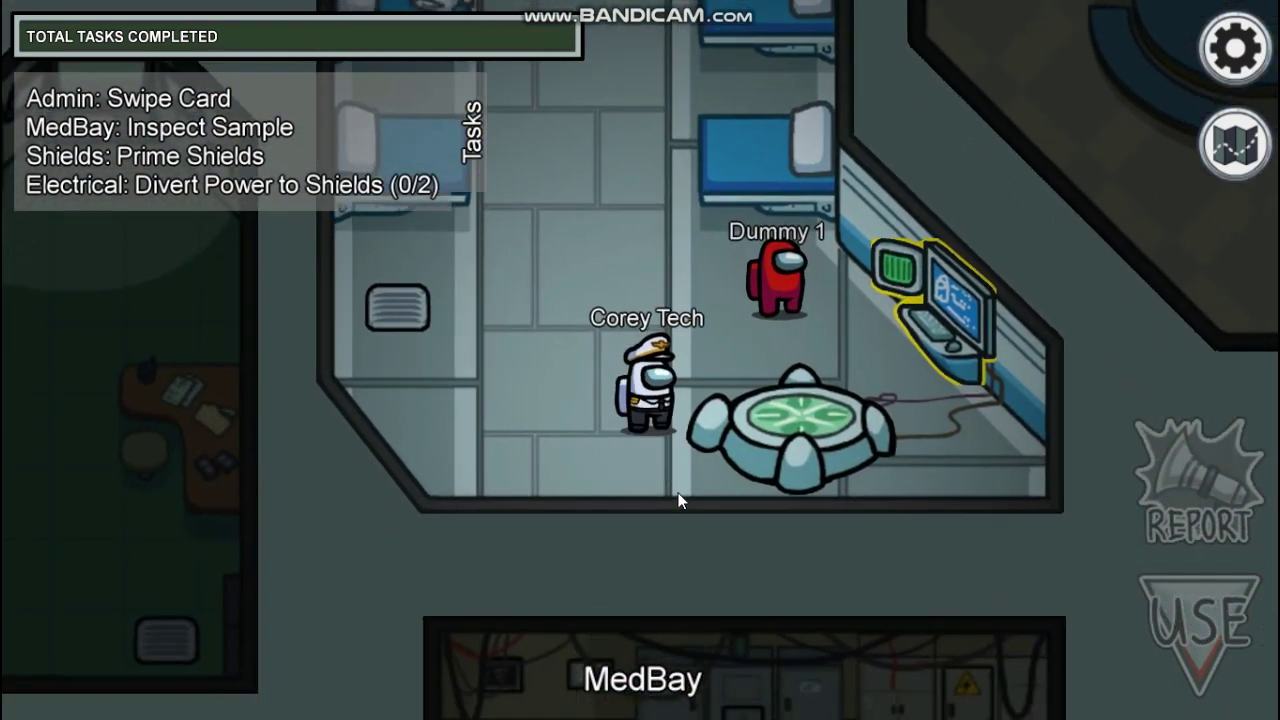